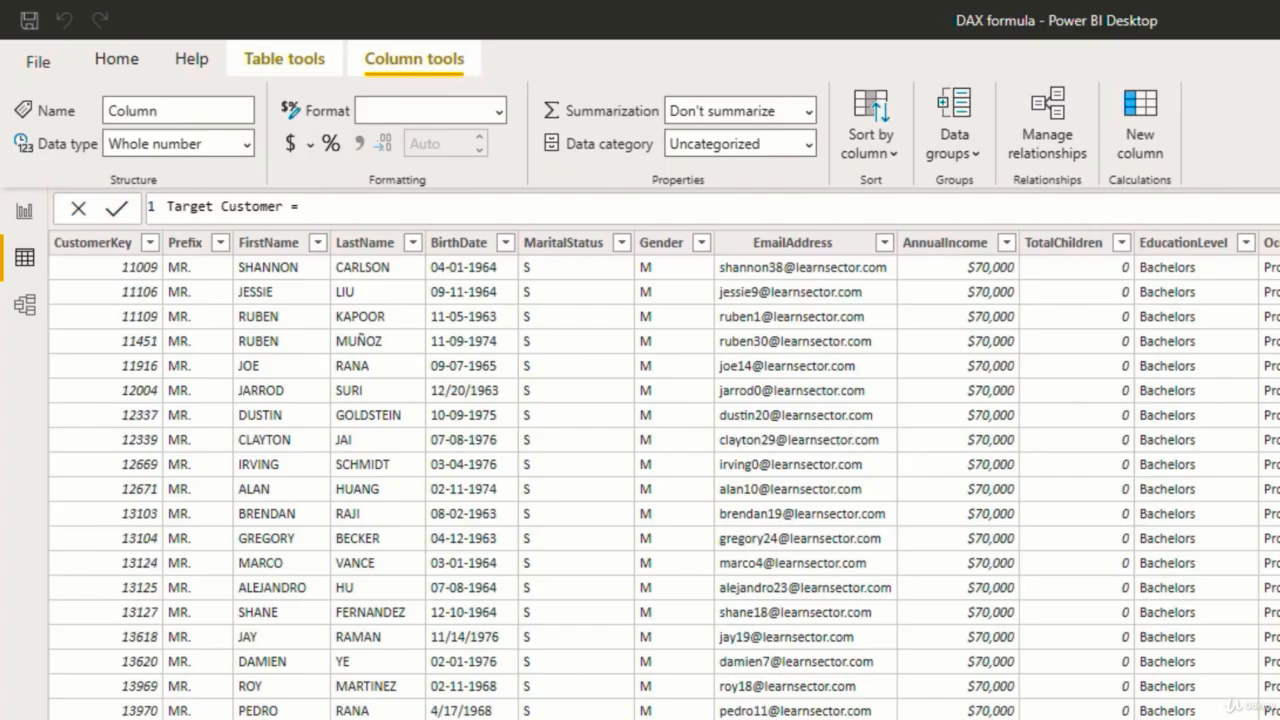
Begin the Target Customer column formula with the AND function, using Customers[Gender]="M" as its first condition.
text(and)
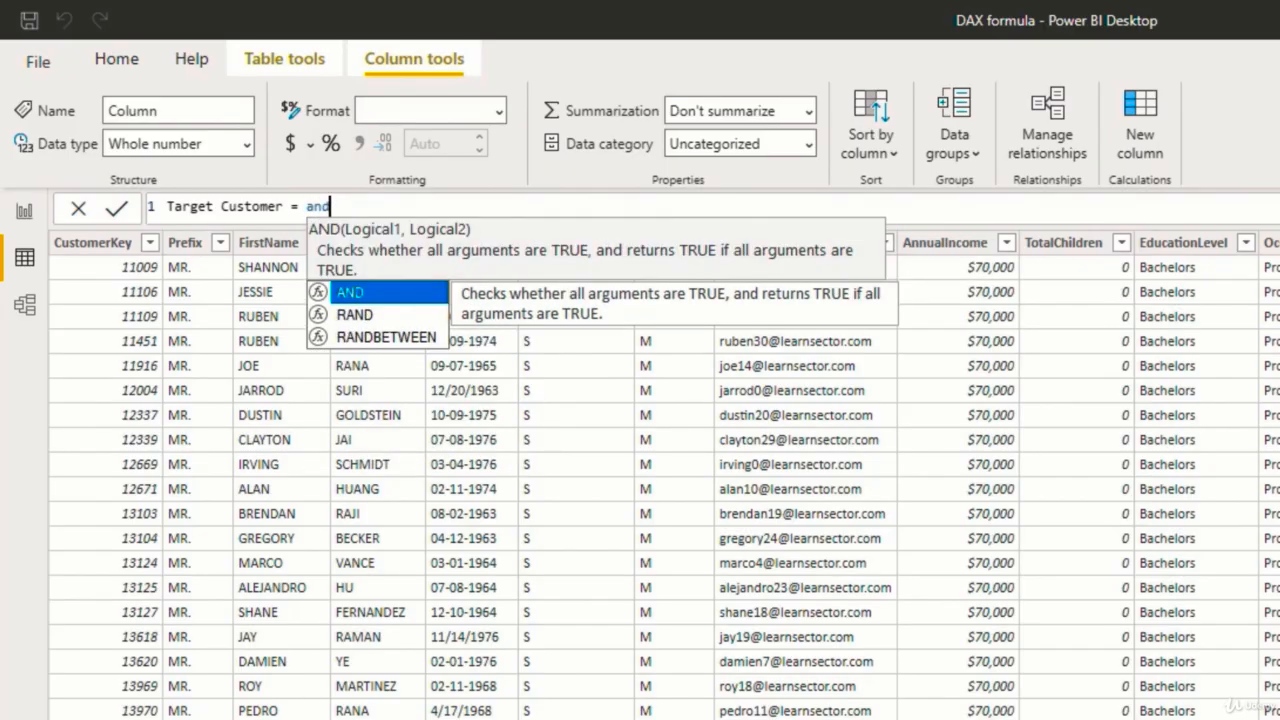
key(Tab)
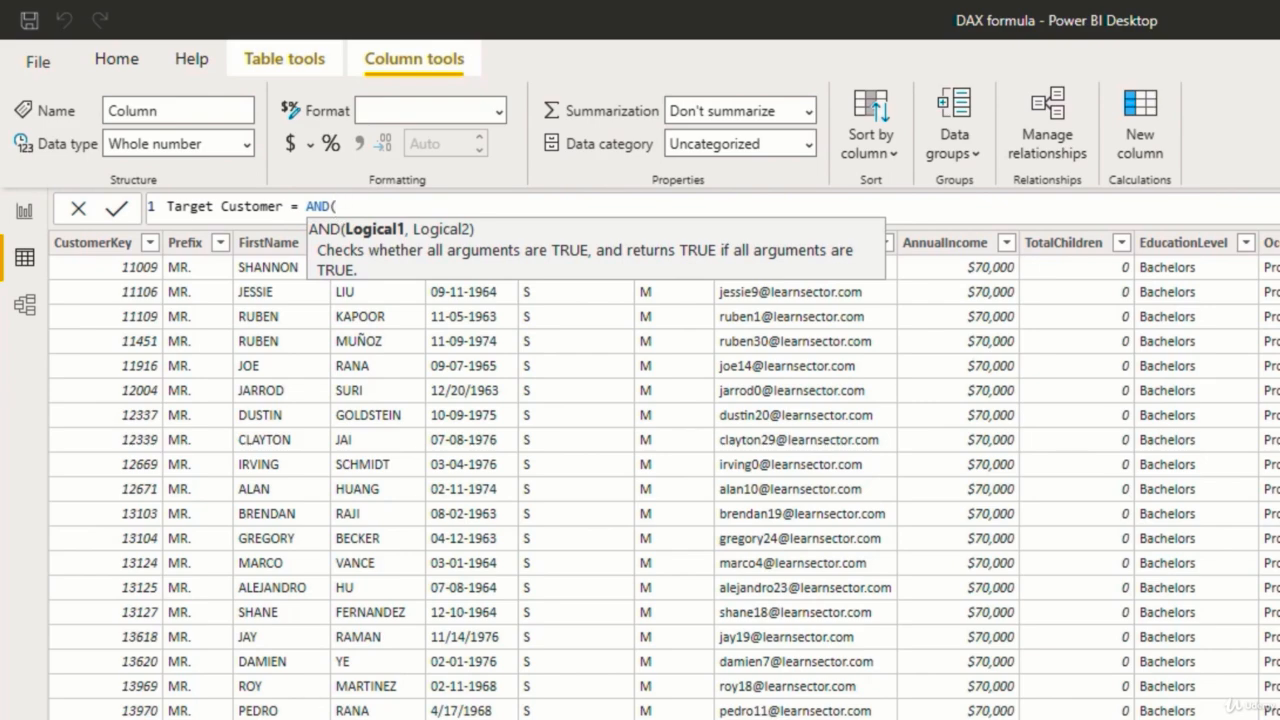
text(cus)
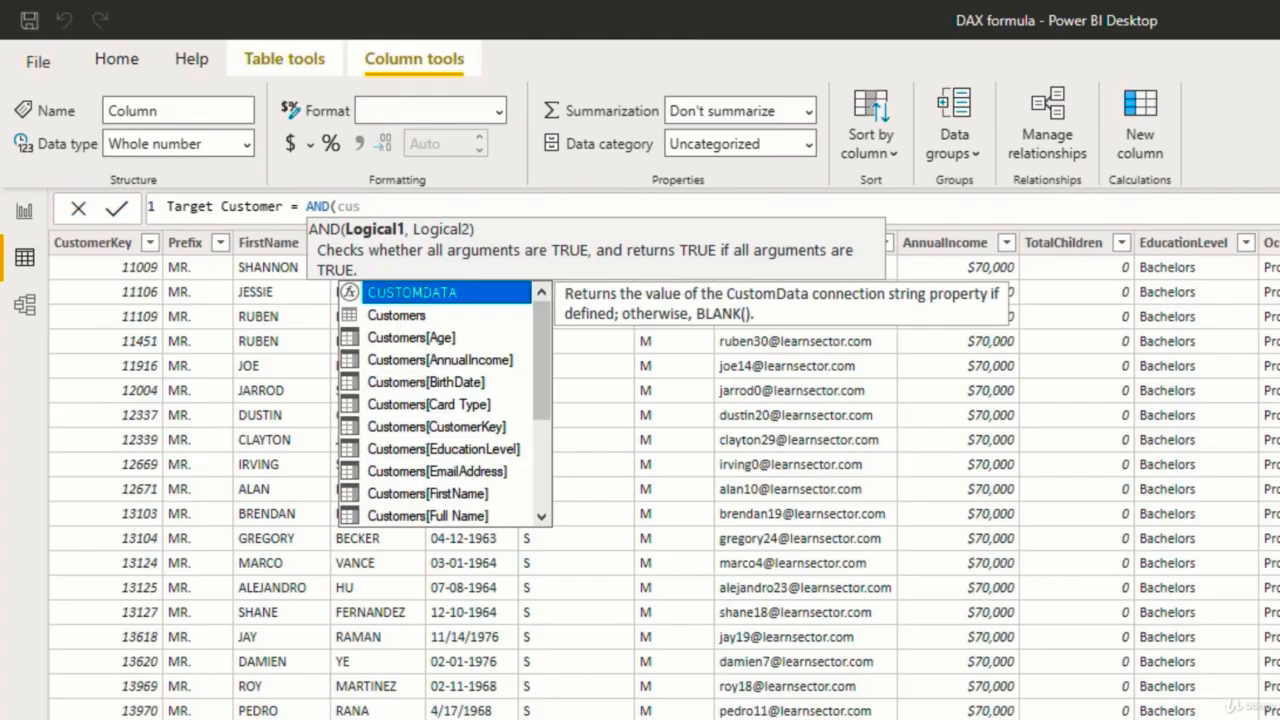
key(Down)
key(Down)
key(Down)
key(Down)
key(Down)
key(Down)
key(Down)
key(Down)
key(Down)
key(Down)
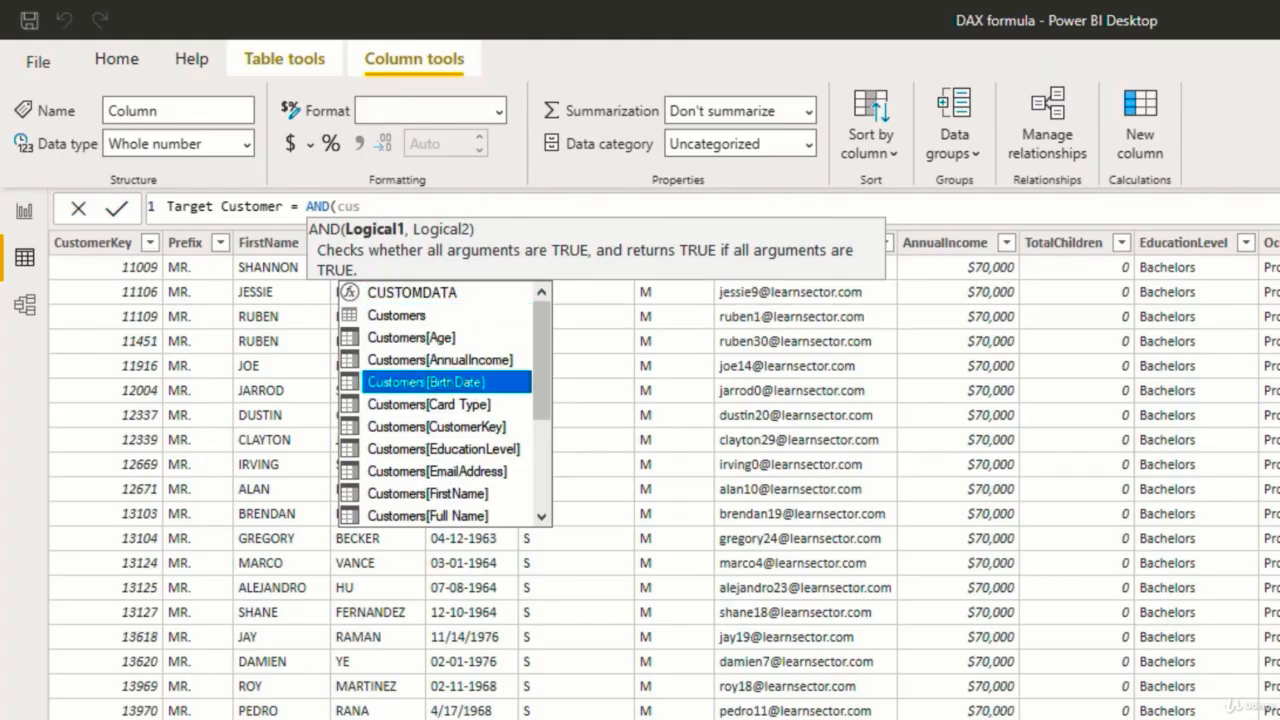
key(Down)
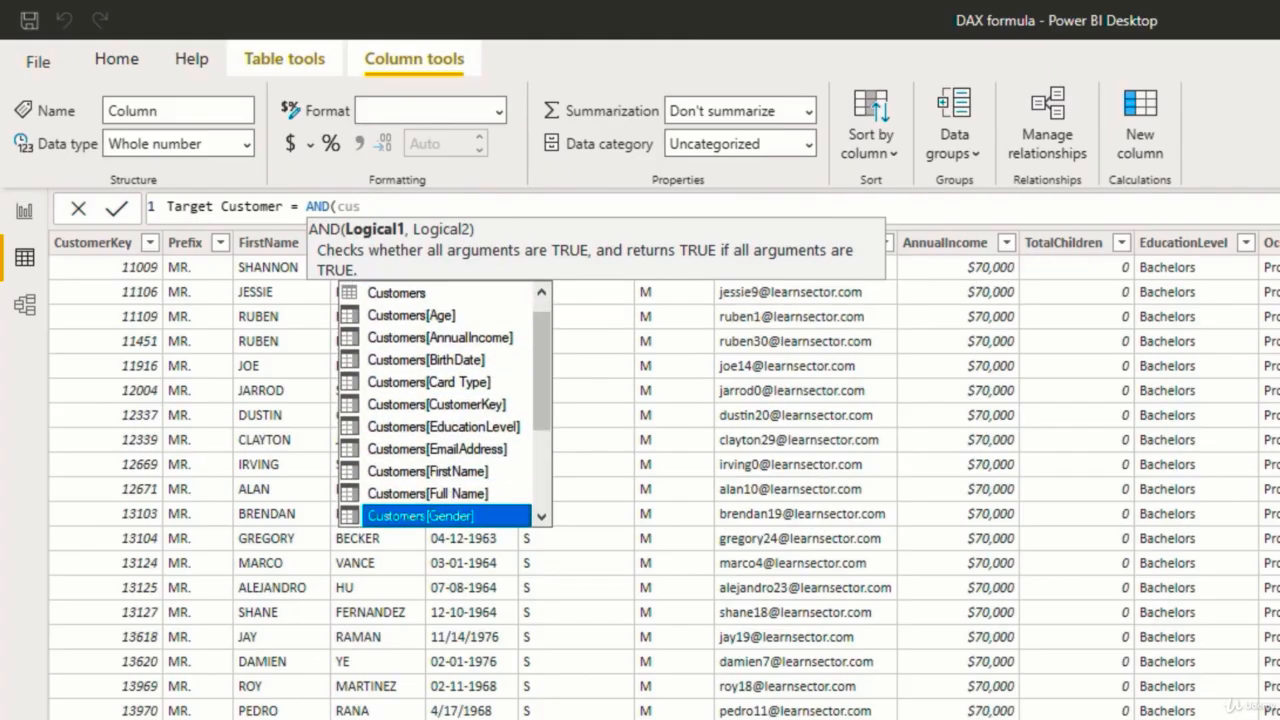
key(Tab)
text(=")
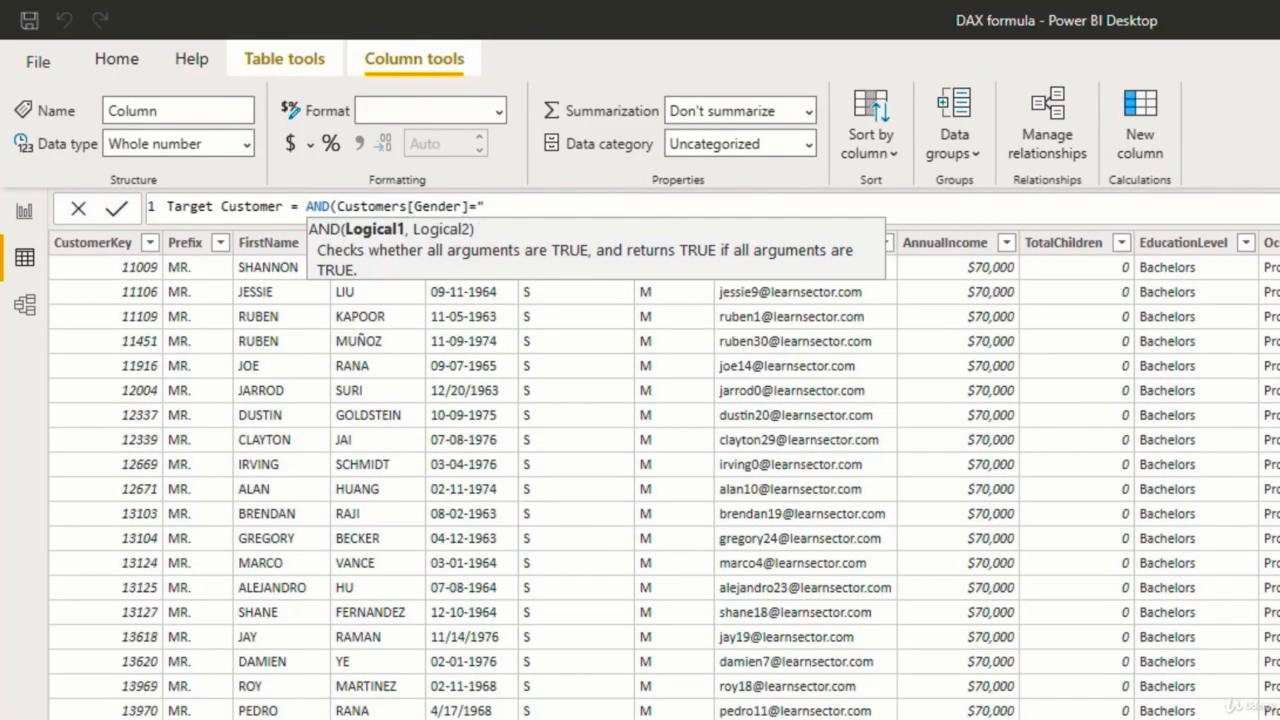
text(M",)
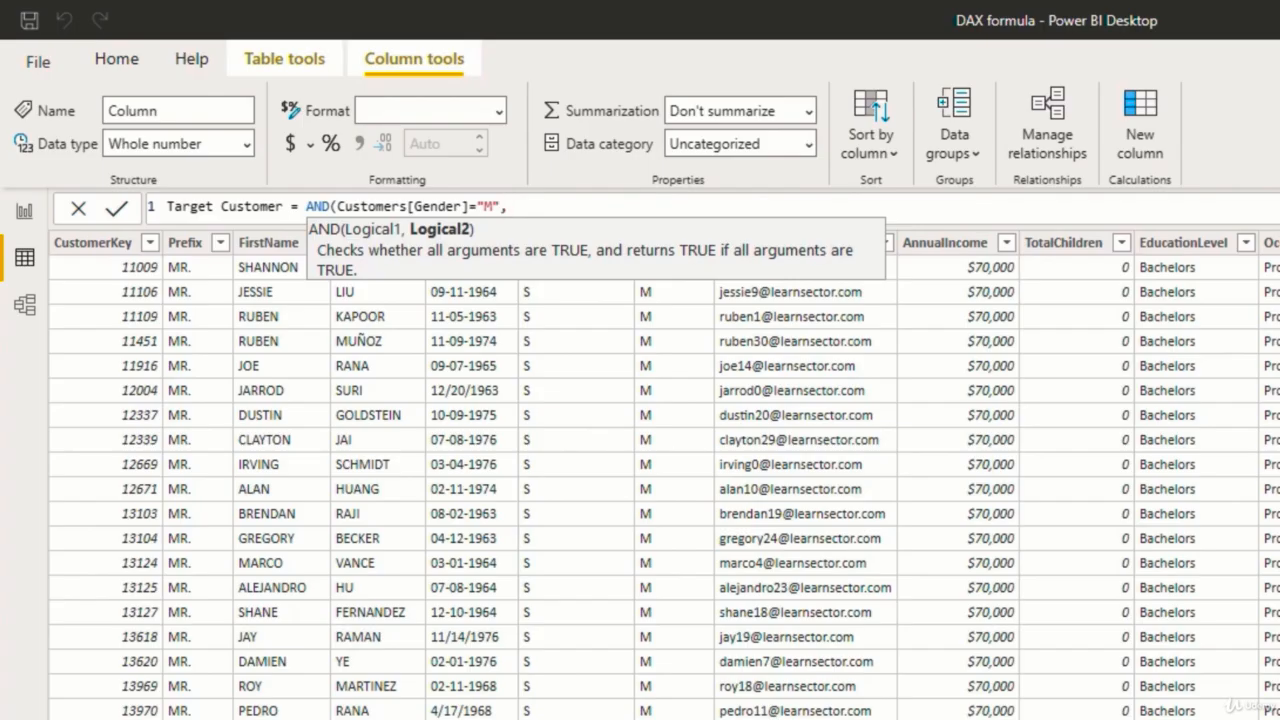
Add Customers[MaritalStatus]="S" as the second AND condition, close the function and commit the Target Customer column.
text(cus)
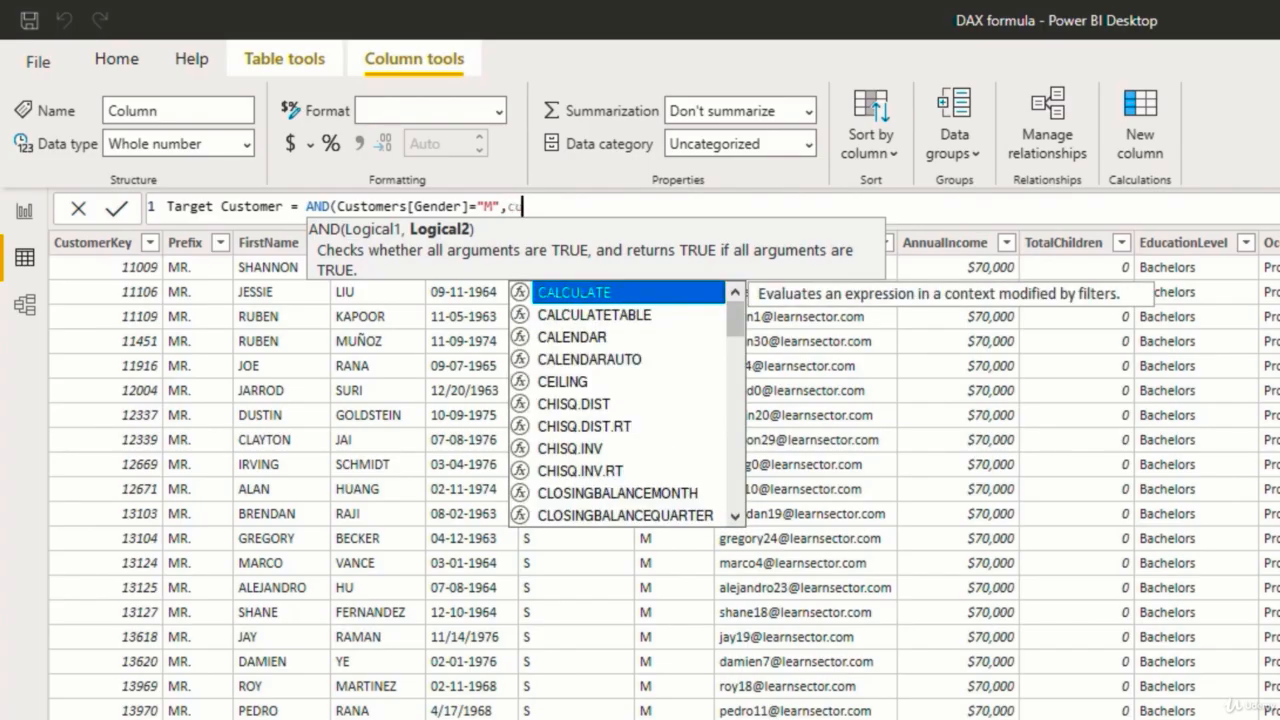
key(Down)
key(Down)
key(Down)
key(Down)
key(Down)
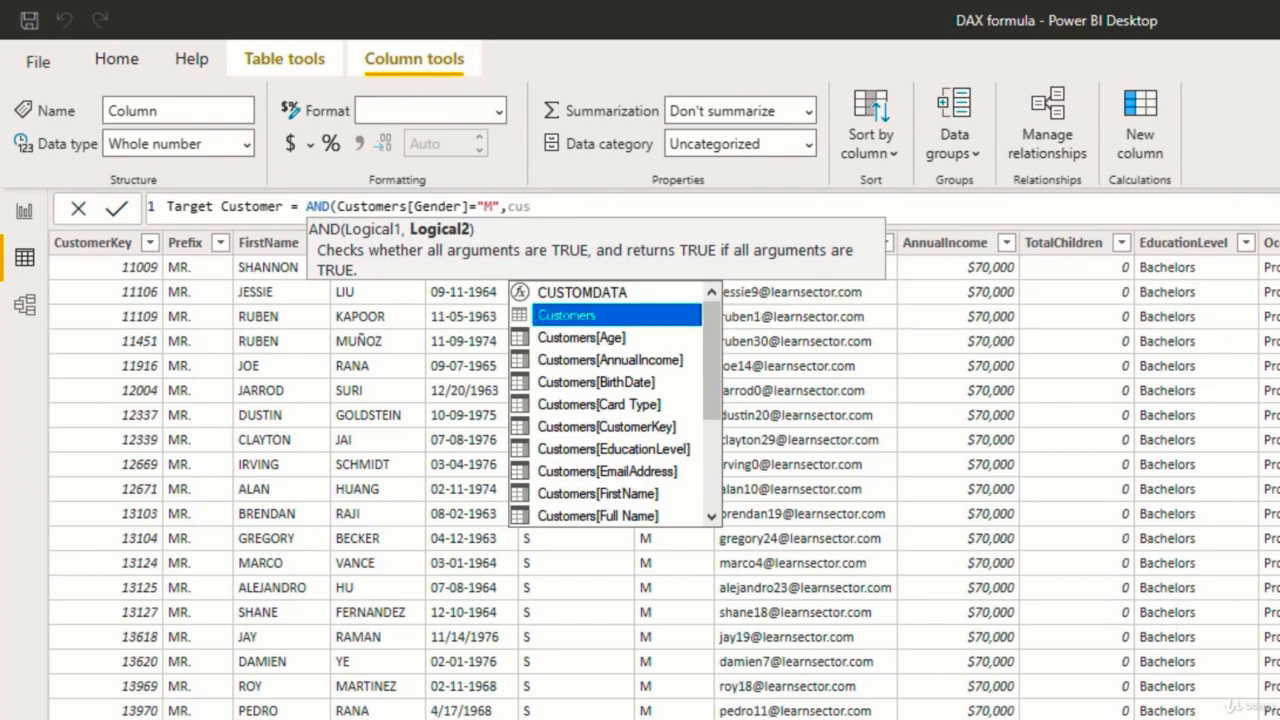
key(Down)
key(Down)
key(Down)
key(Down)
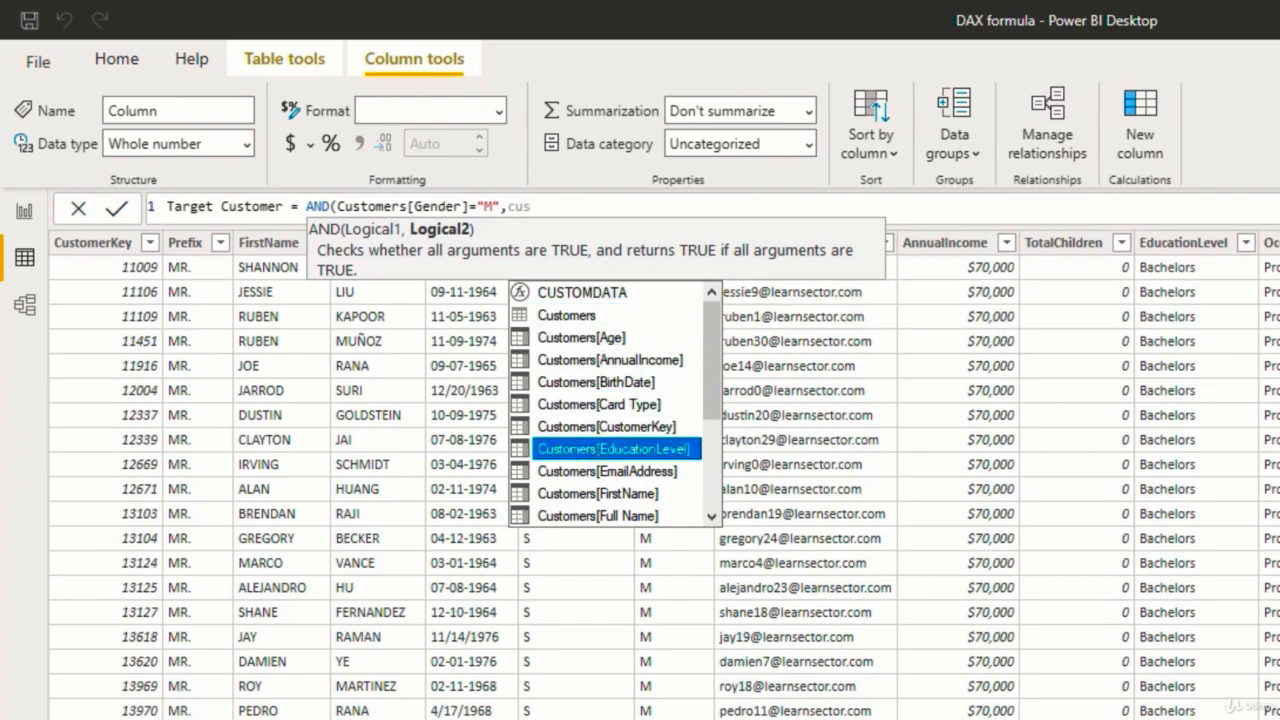
key(Down)
key(Down)
key(Down)
key(Down)
key(Down)
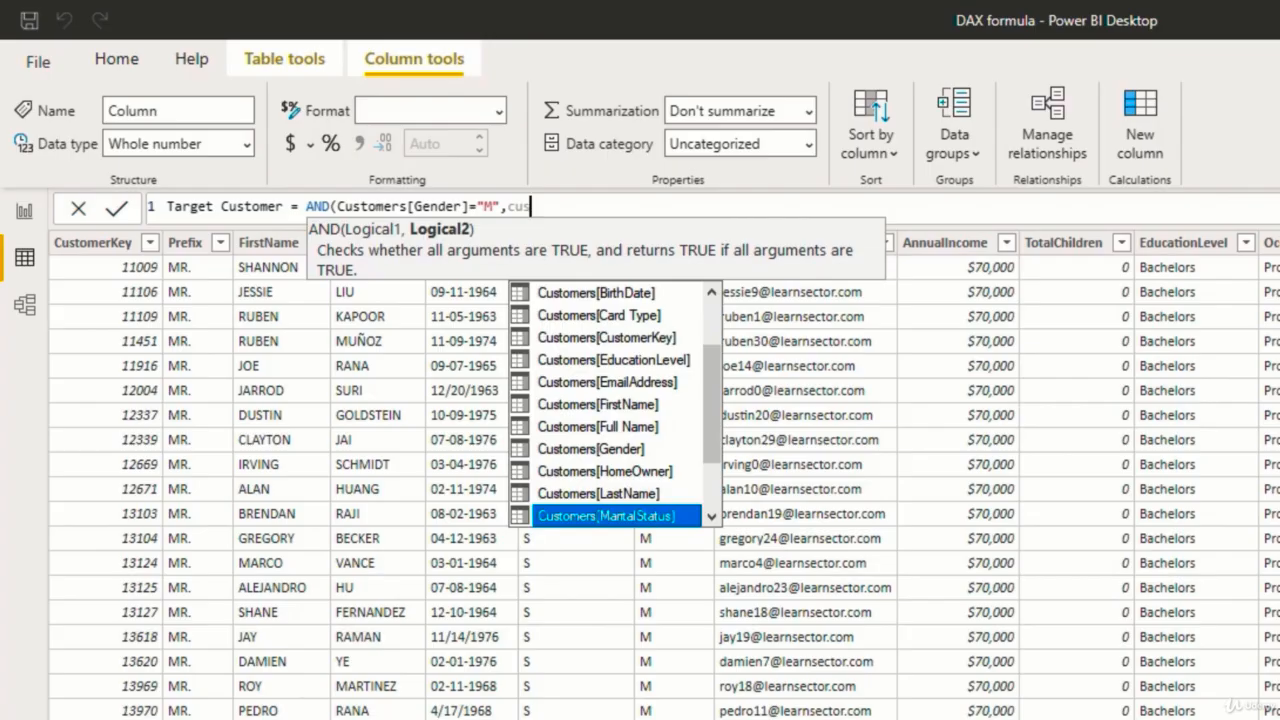
key(Tab)
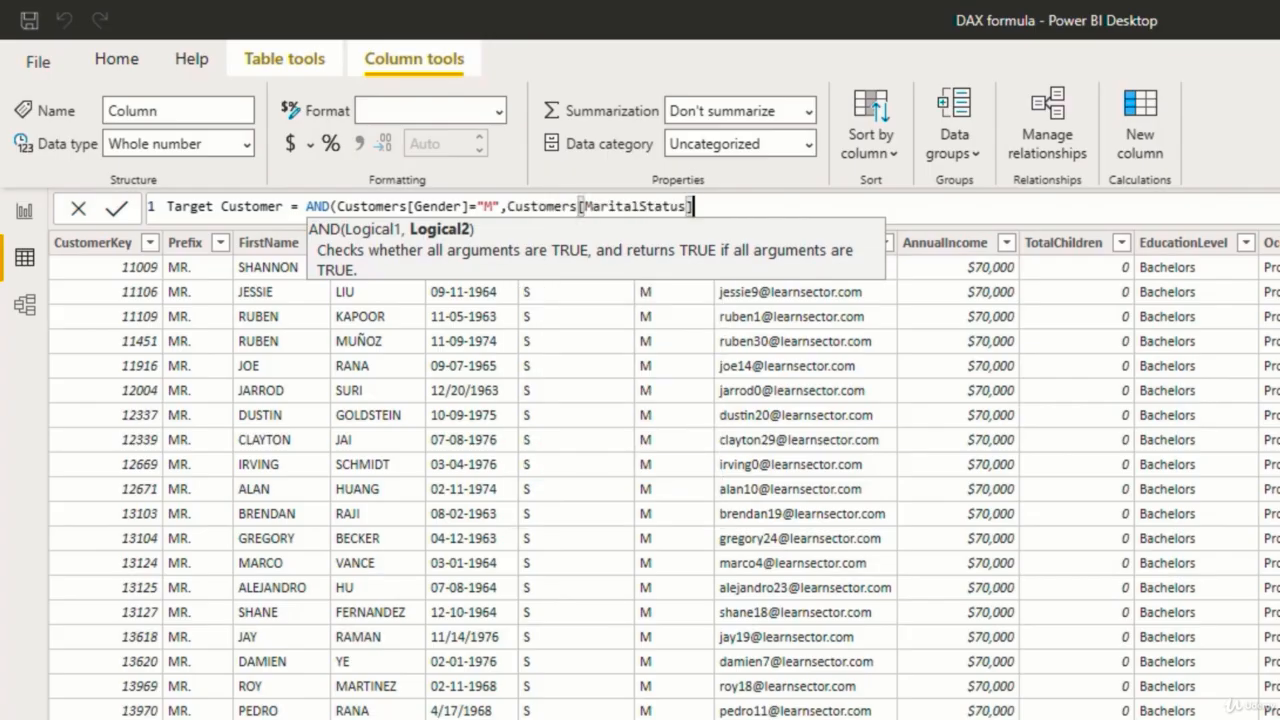
text(="S"))
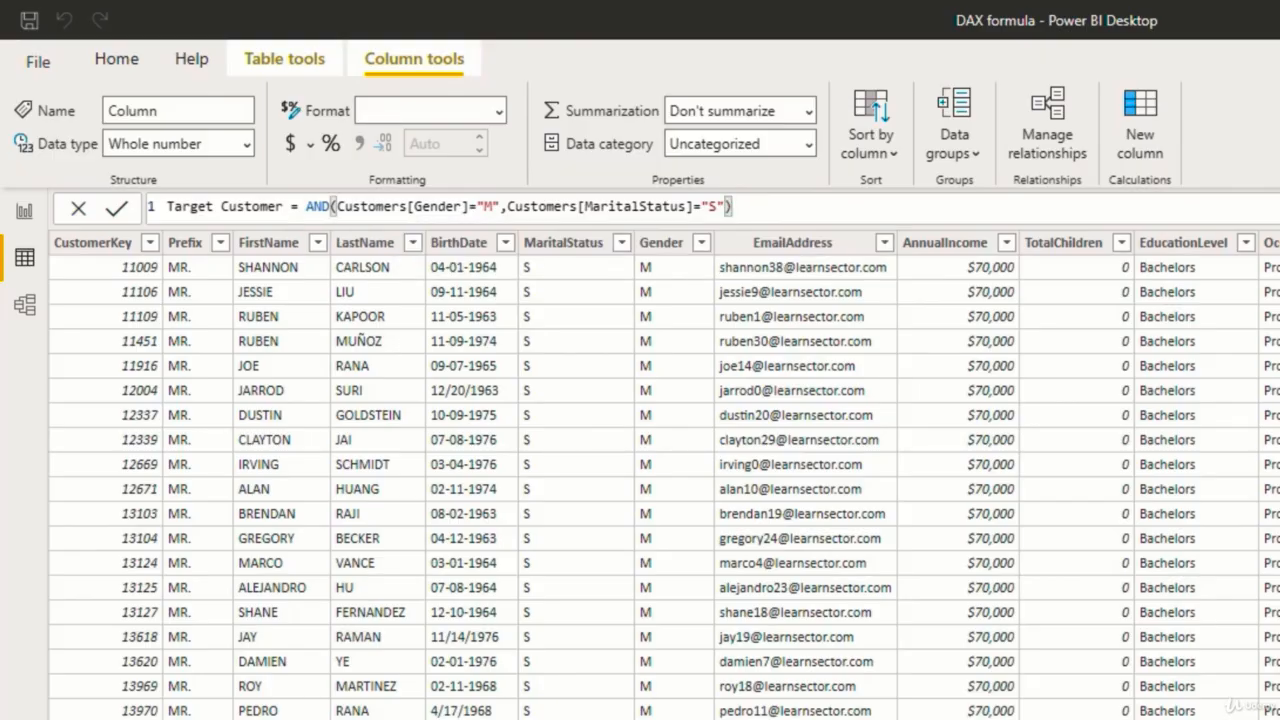
key(Return)
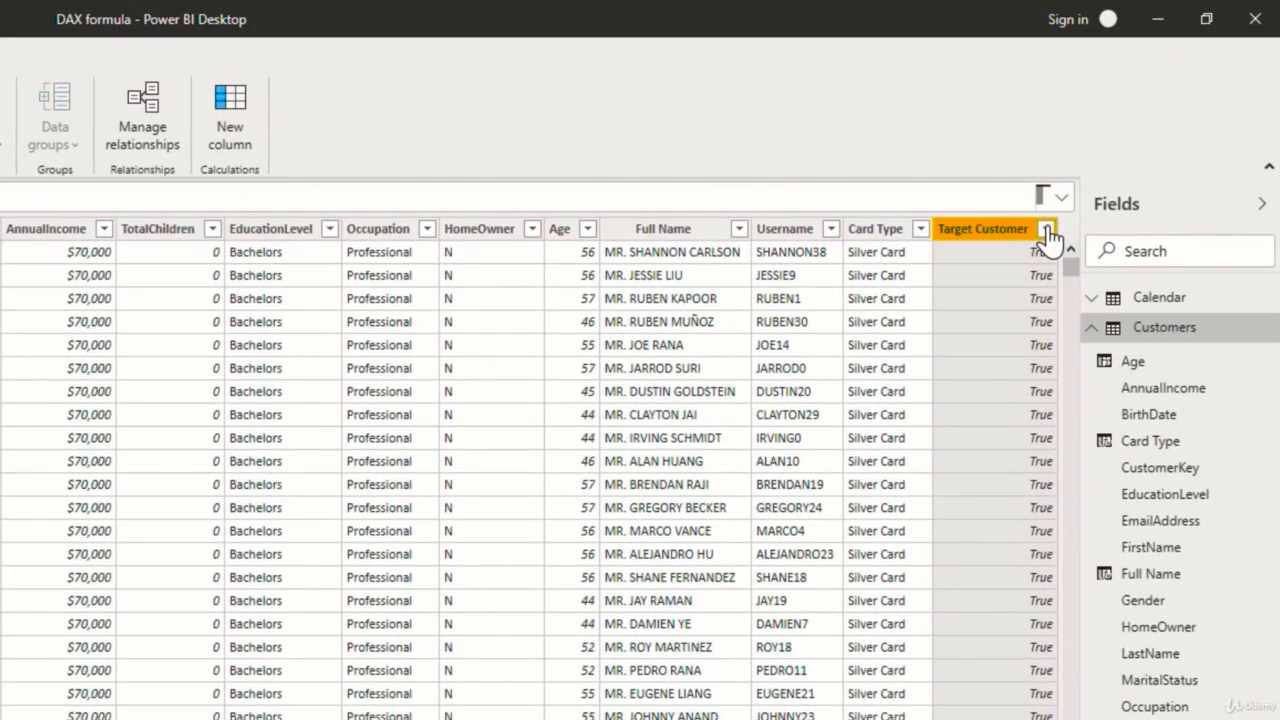
Filter the Target Customer column to show only rows with the value True.
click(1046, 230)
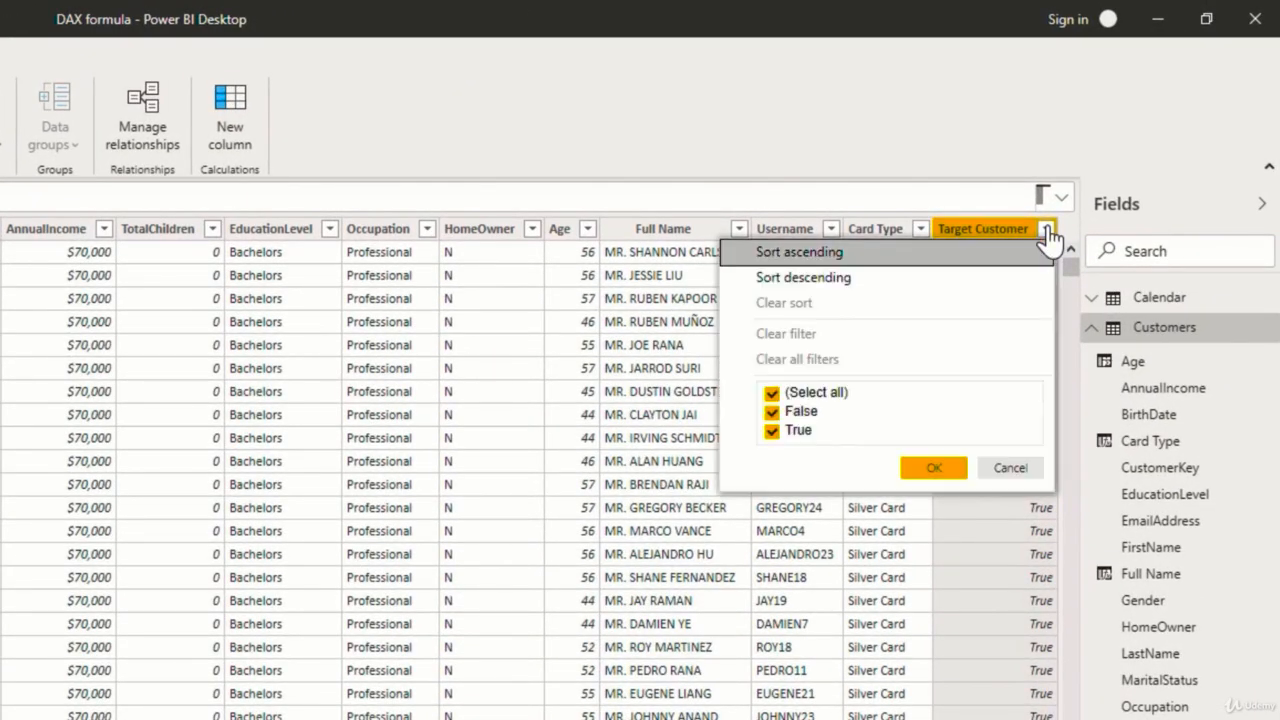
click(775, 411)
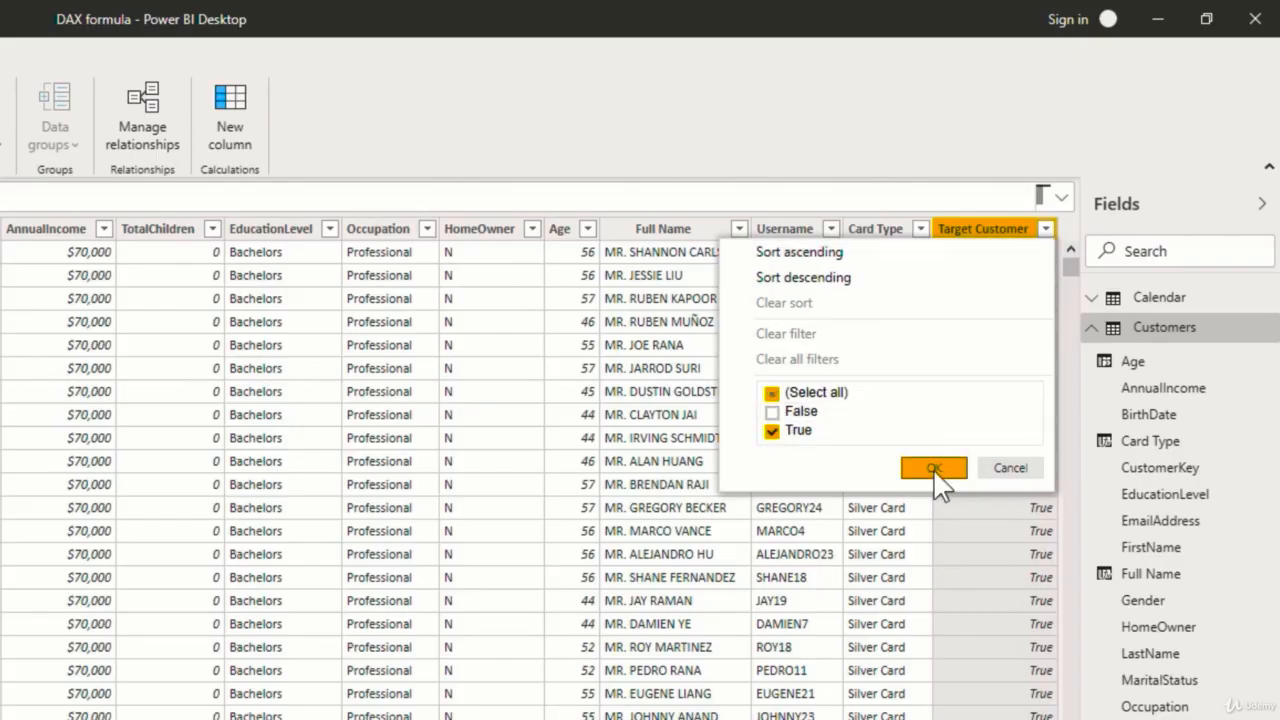
click(934, 469)
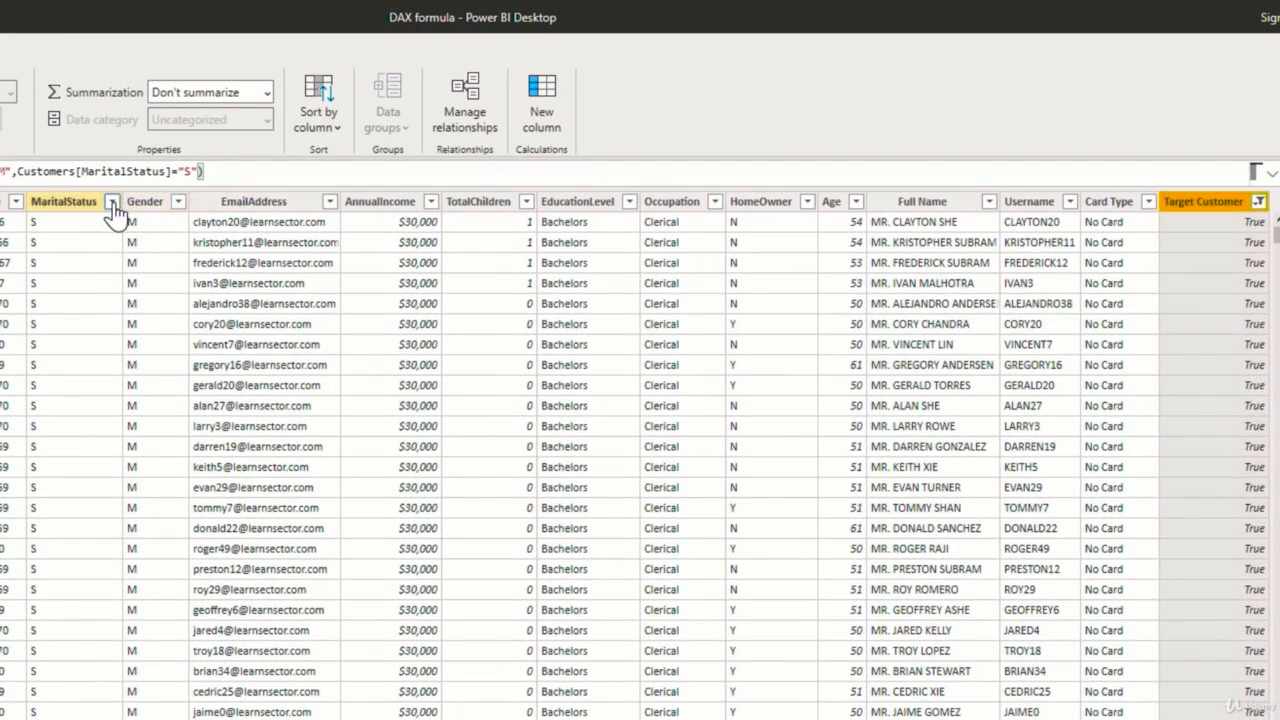
Check which values remain available in the MaritalStatus and Gender columns of the filtered table.
click(113, 206)
click(113, 204)
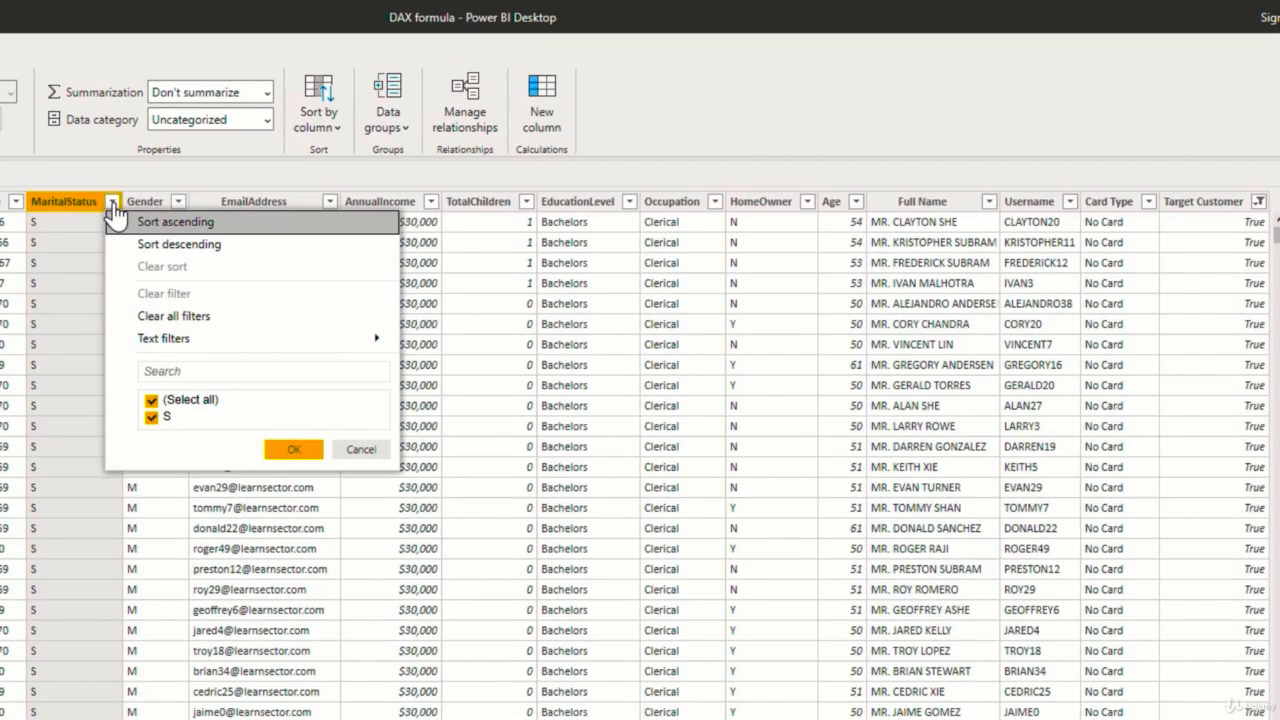
click(113, 204)
click(113, 204)
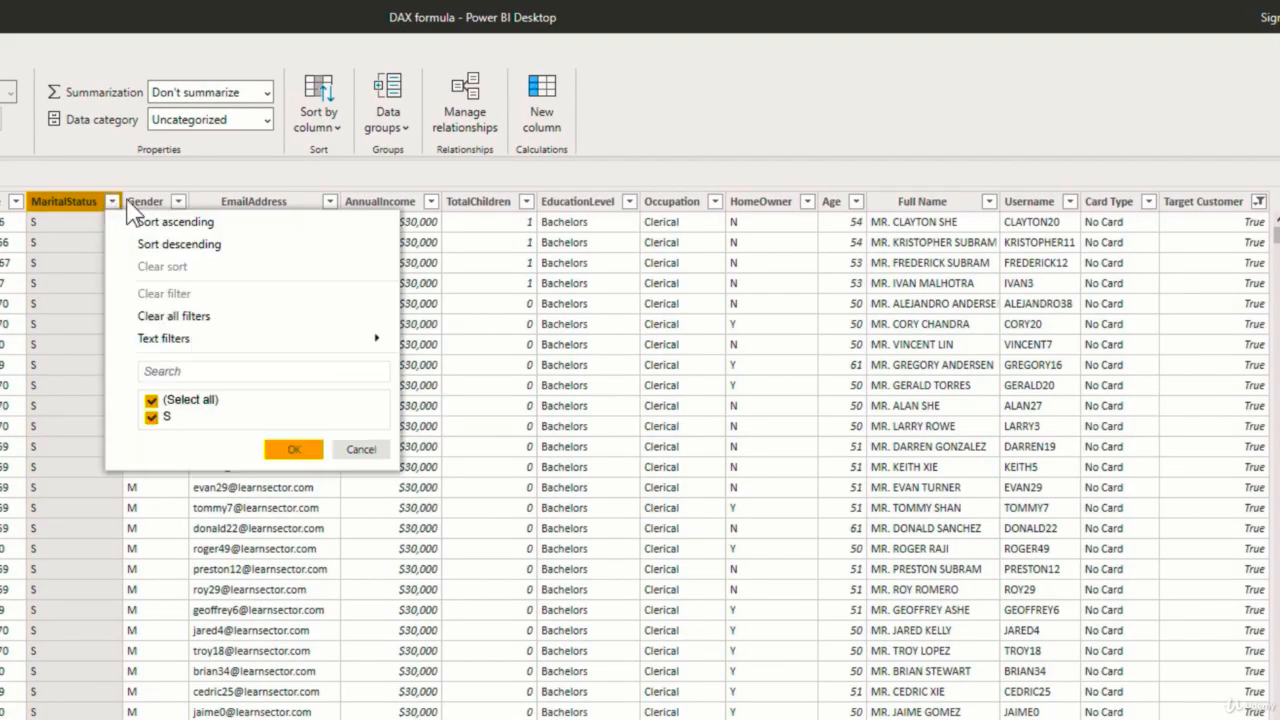
click(176, 201)
click(178, 203)
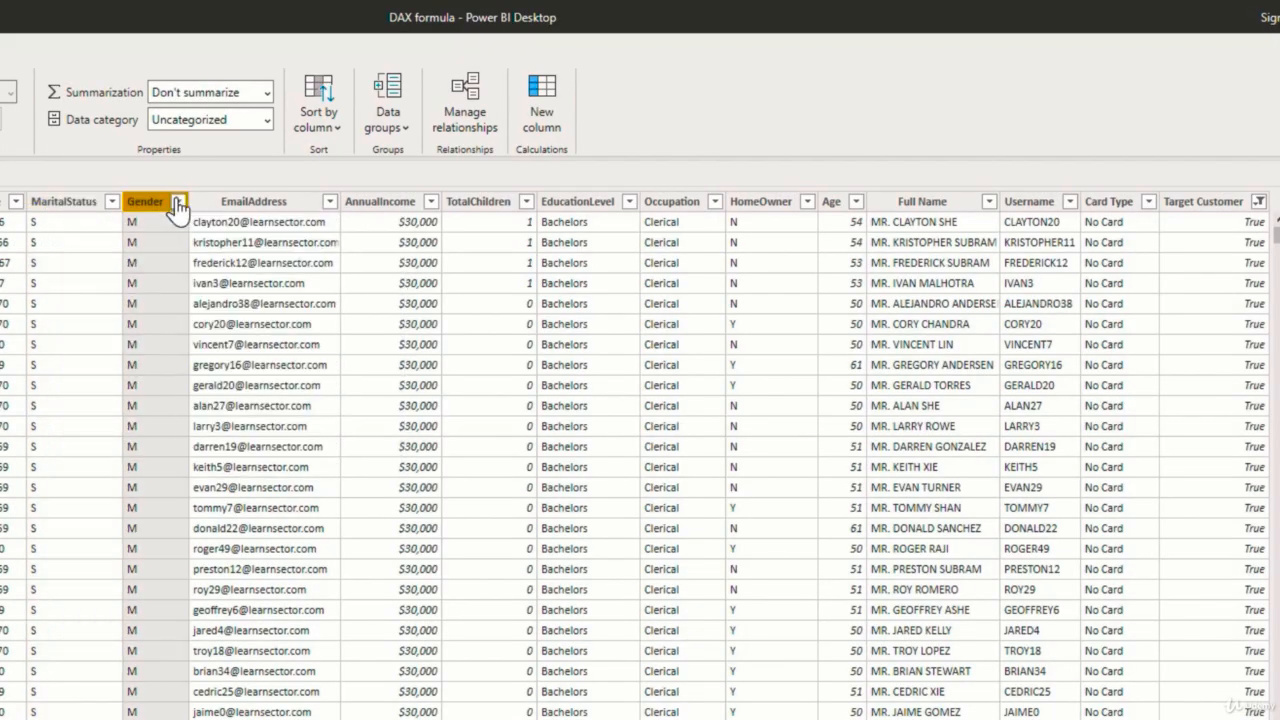
click(177, 202)
click(177, 202)
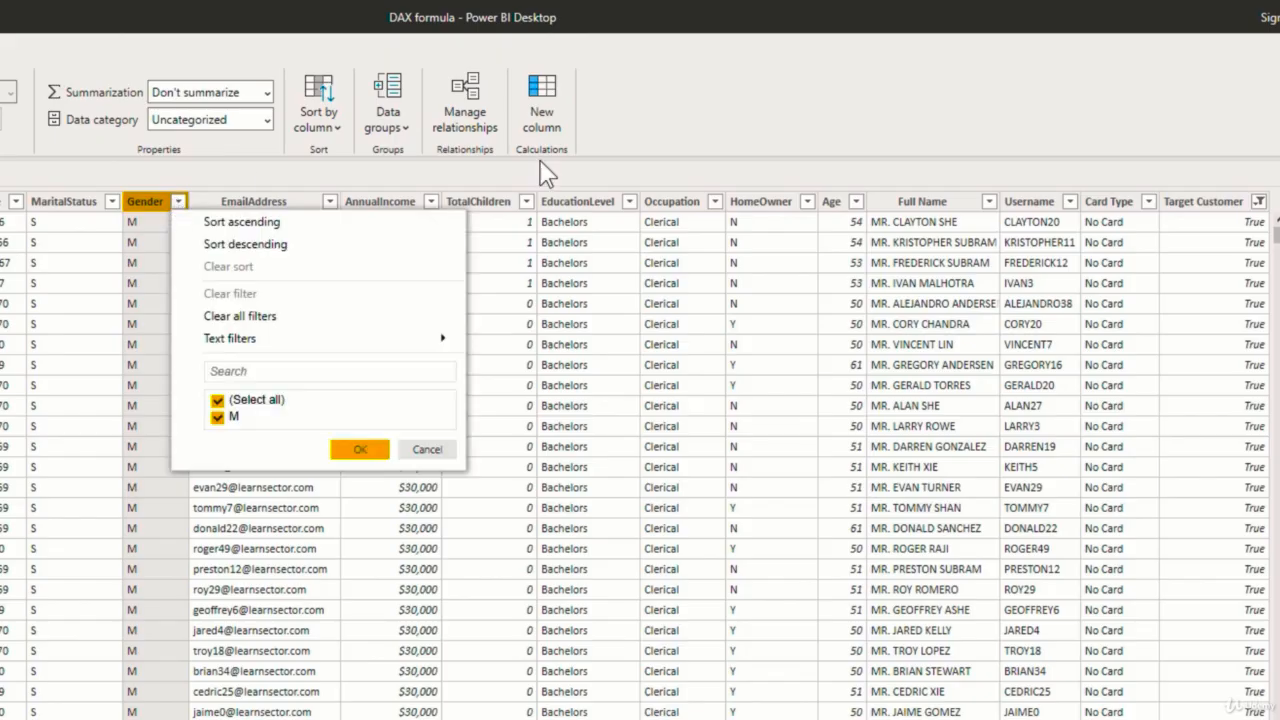
Remove the value filter from the Target Customer column so that all customer rows are included again.
click(1247, 214)
click(1244, 226)
click(1258, 201)
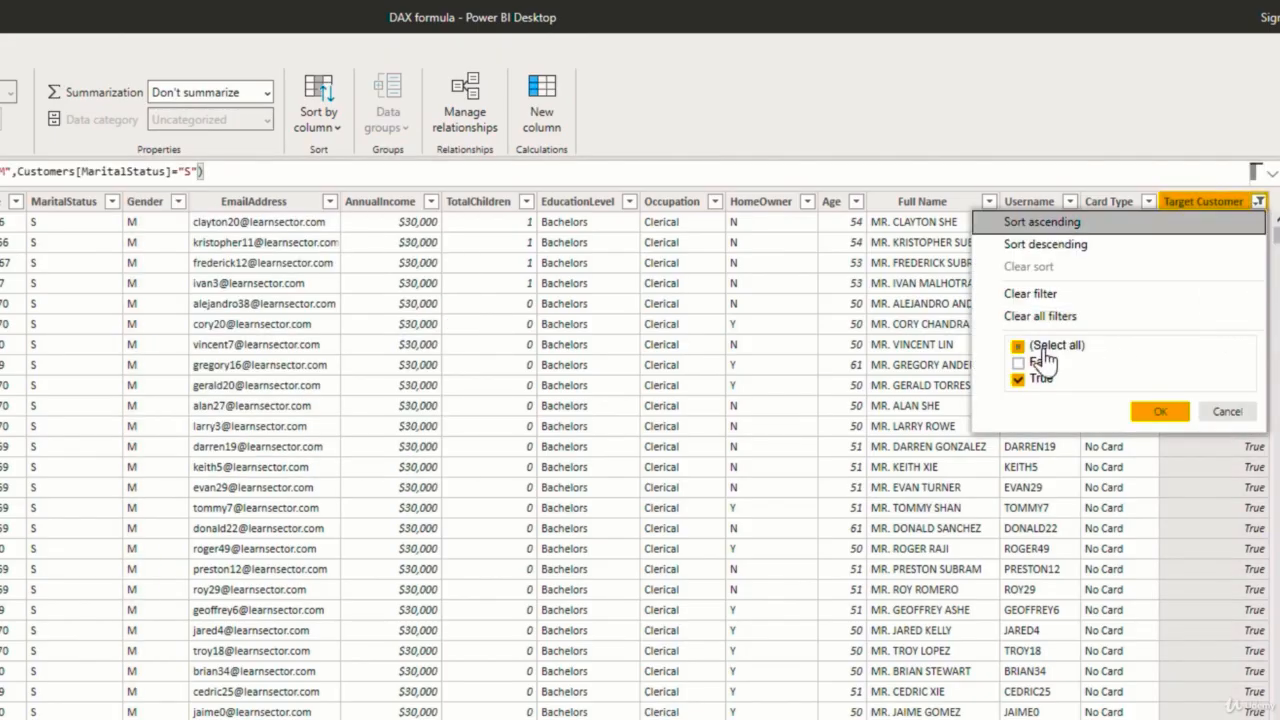
click(1030, 345)
click(1018, 345)
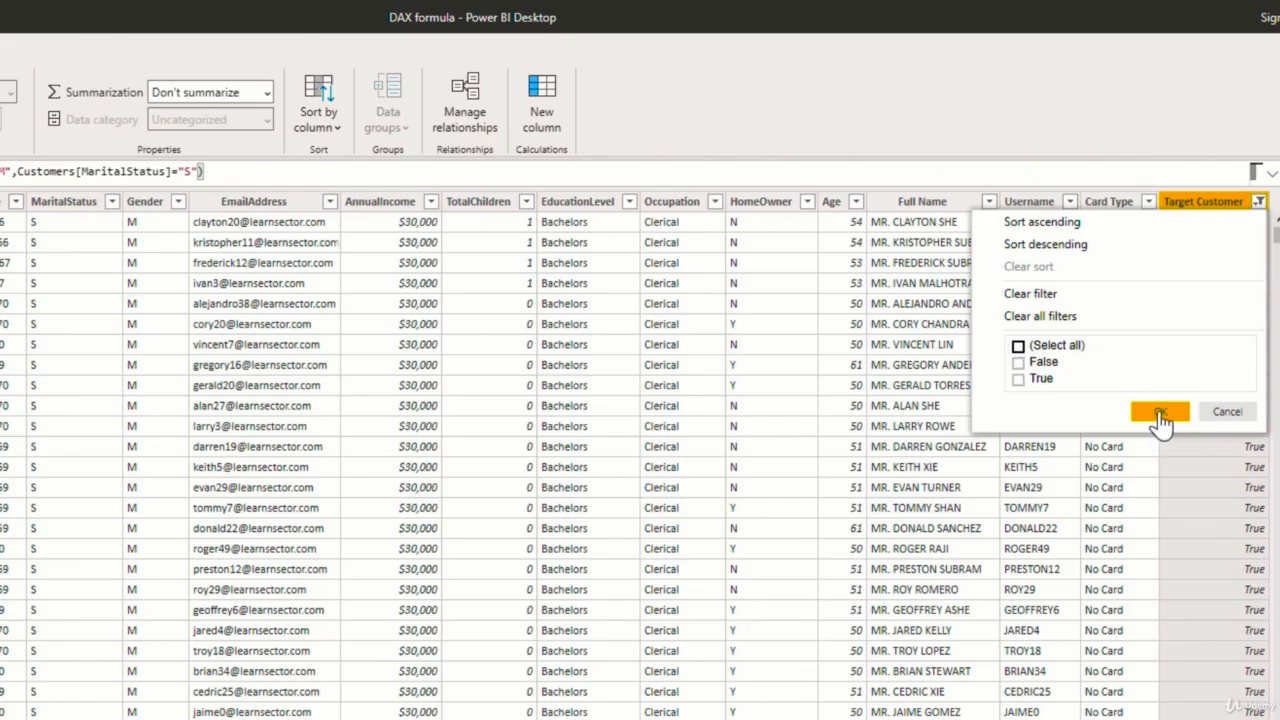
click(1158, 407)
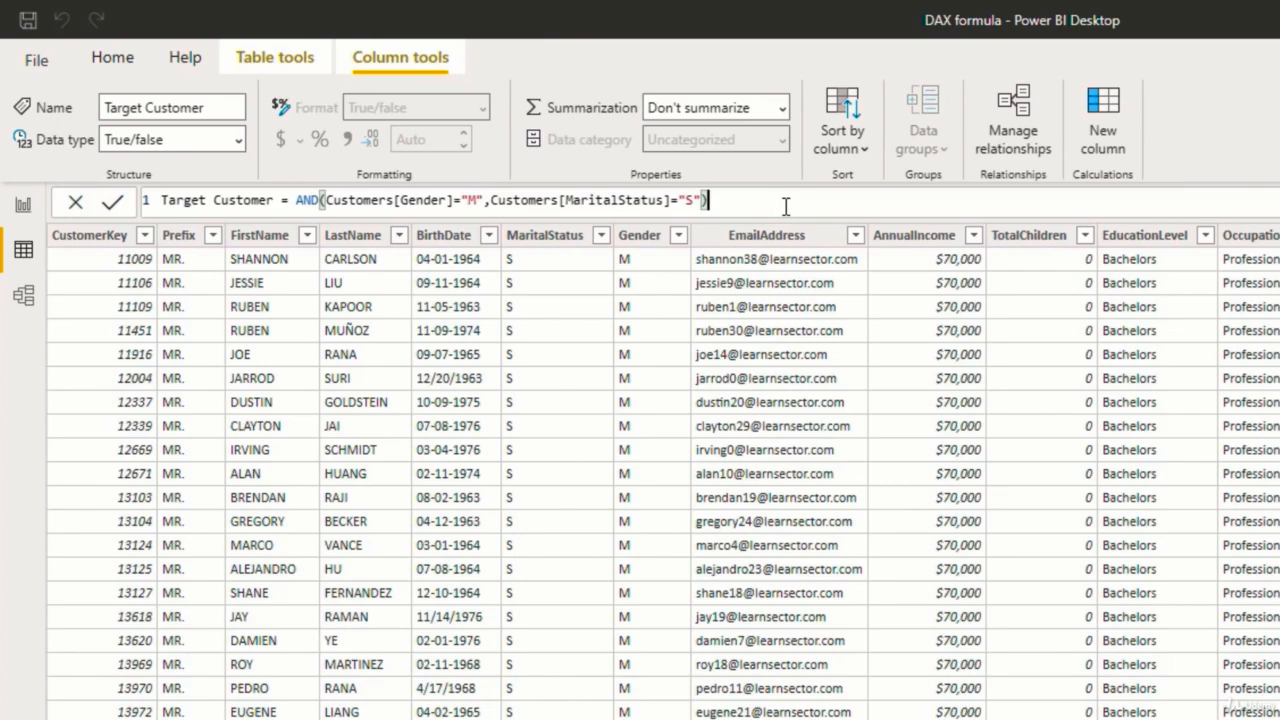
Delete the whole AND expression from the Target Customer formula, keeping only the column name and equals sign.
key(BackSpace)
key(BackSpace)
key(BackSpace)
key(BackSpace)
key(BackSpace)
key(BackSpace)
key(BackSpace)
key(BackSpace)
key(BackSpace)
key(BackSpace)
key(BackSpace)
key(BackSpace)
key(BackSpace)
key(BackSpace)
key(BackSpace)
key(BackSpace)
key(BackSpace)
key(BackSpace)
key(BackSpace)
key(BackSpace)
key(BackSpace)
key(BackSpace)
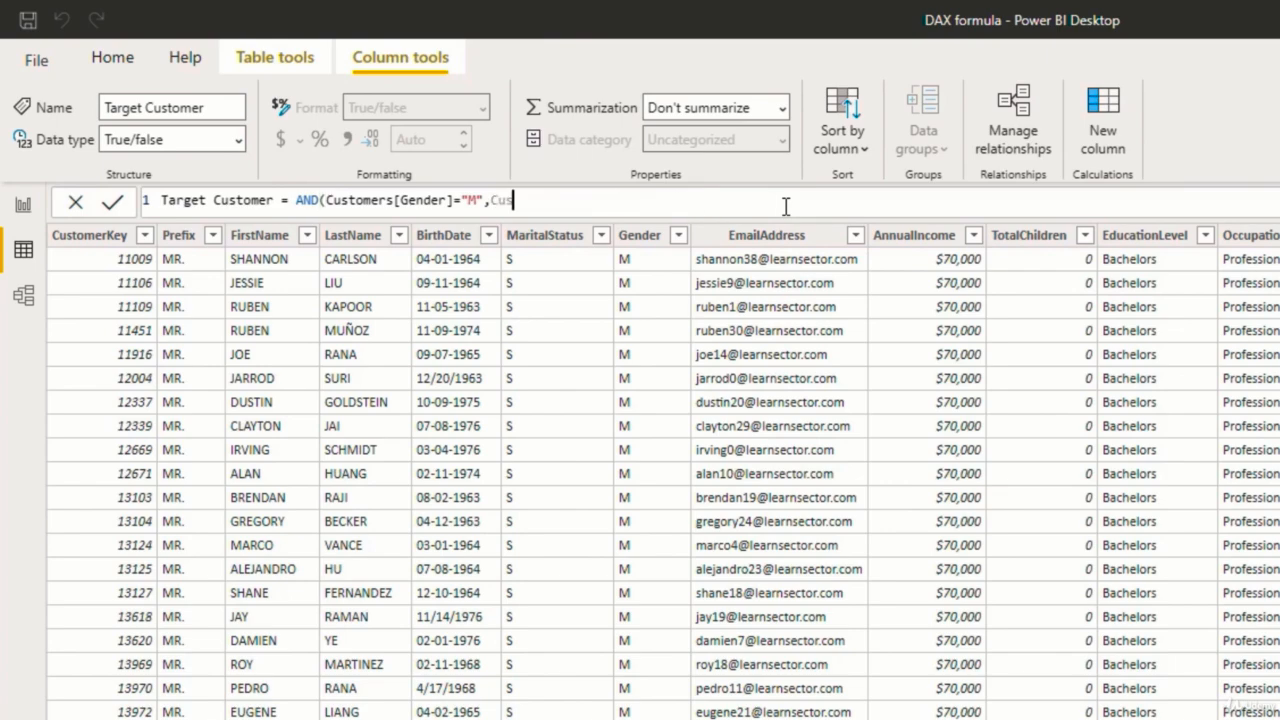
key(BackSpace)
key(BackSpace)
key(BackSpace)
key(BackSpace)
key(BackSpace)
key(BackSpace)
key(BackSpace)
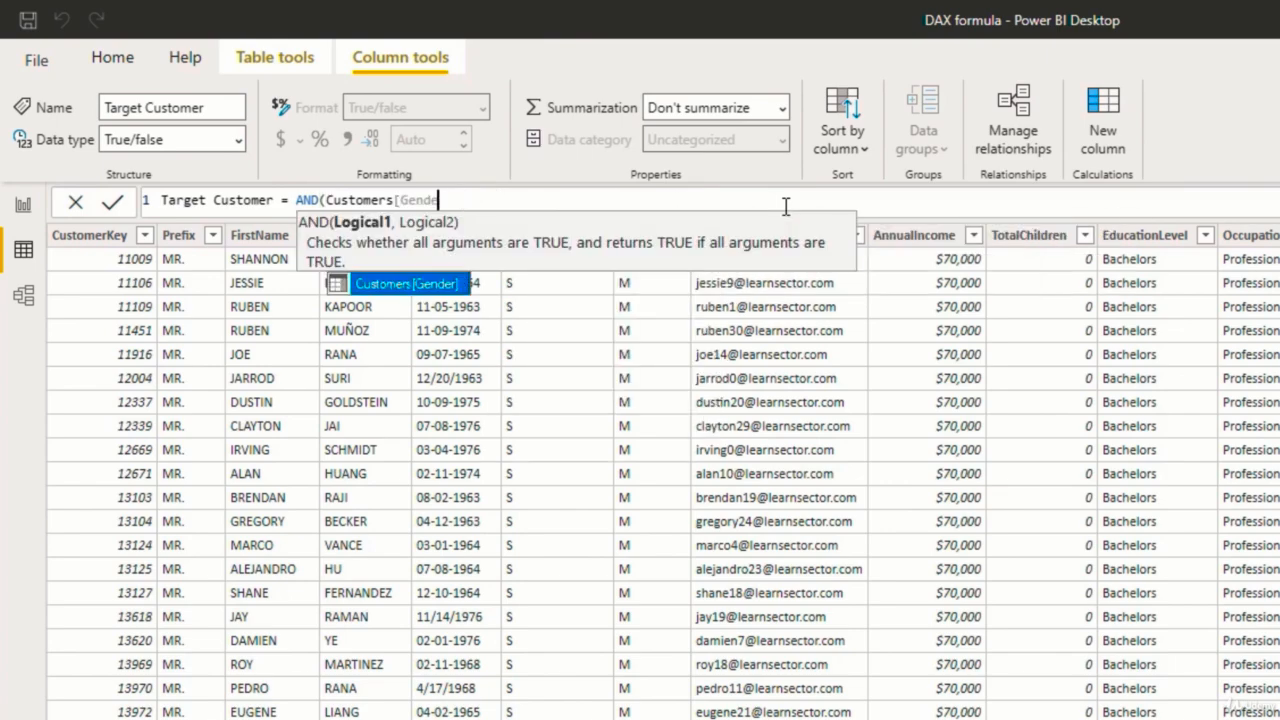
key(BackSpace)
key(BackSpace)
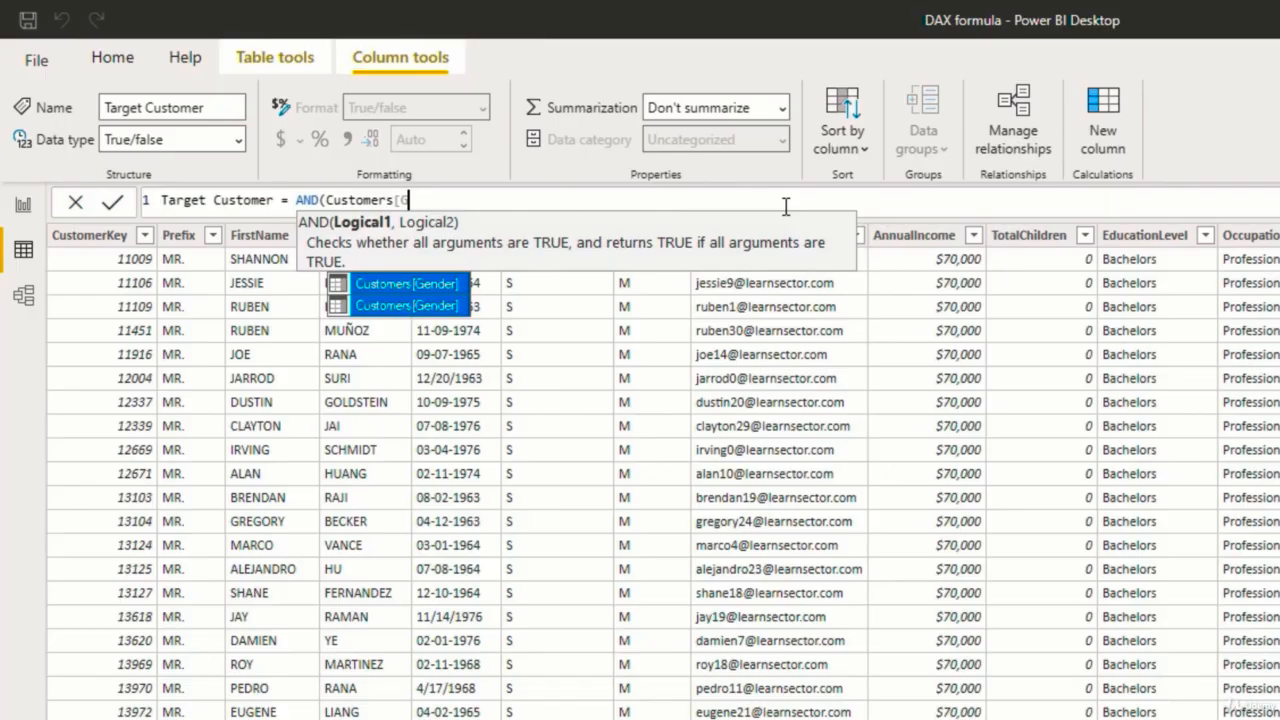
key(BackSpace)
key(BackSpace)
key(BackSpace)
key(BackSpace)
key(BackSpace)
key(BackSpace)
key(BackSpace)
key(BackSpace)
key(BackSpace)
key(BackSpace)
key(BackSpace)
key(BackSpace)
key(BackSpace)
key(BackSpace)
key(BackSpace)
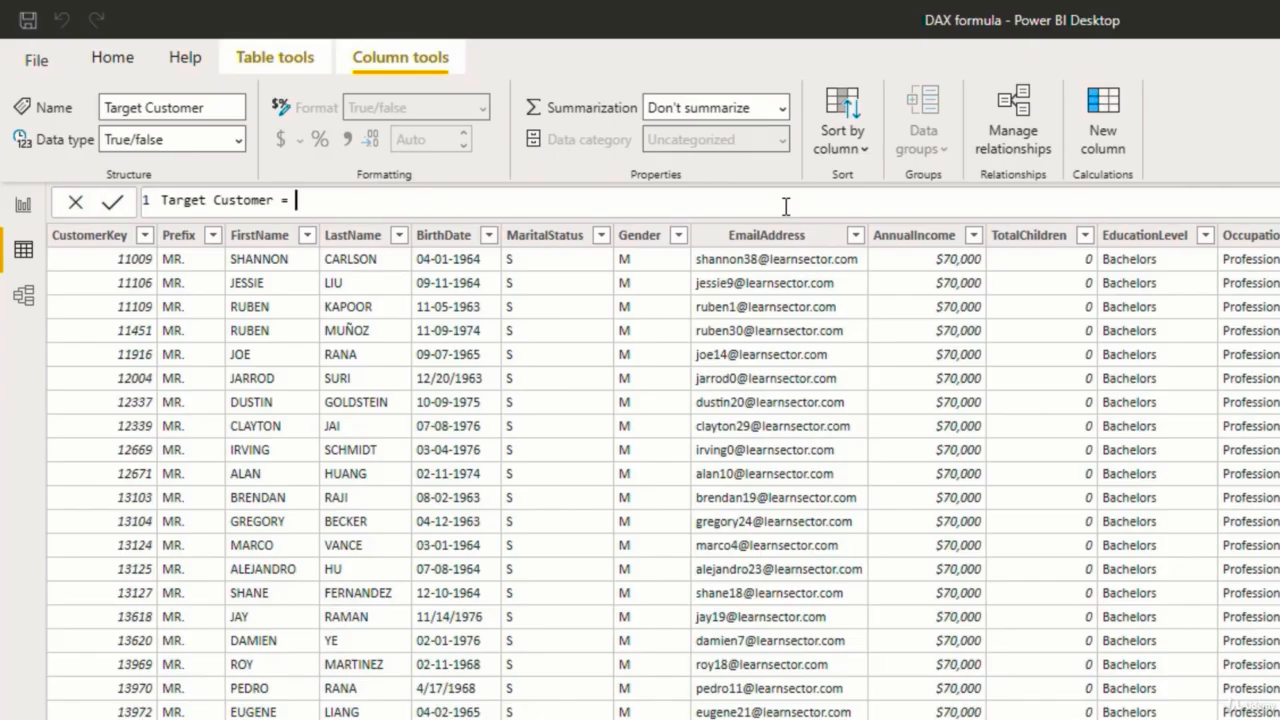
Start an IF function in the Target Customer formula with the first condition Customers[Gender]="M", followed by the && operator.
text(if)
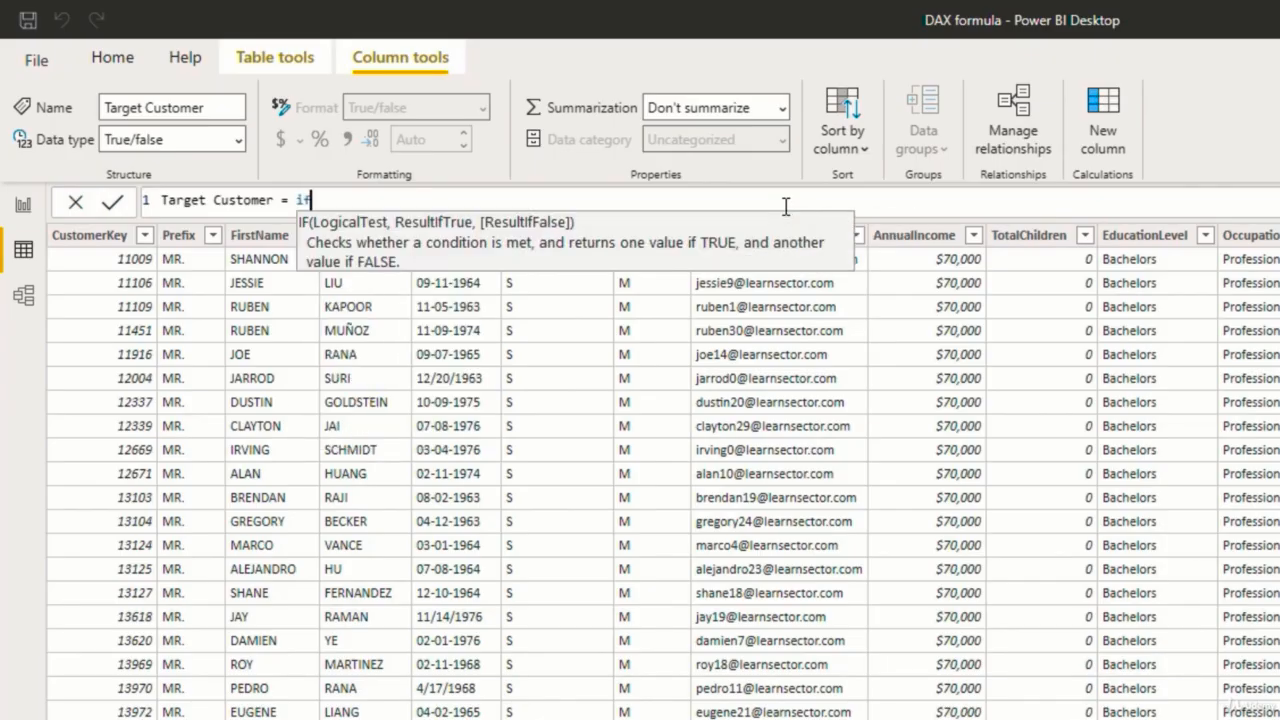
key(Tab)
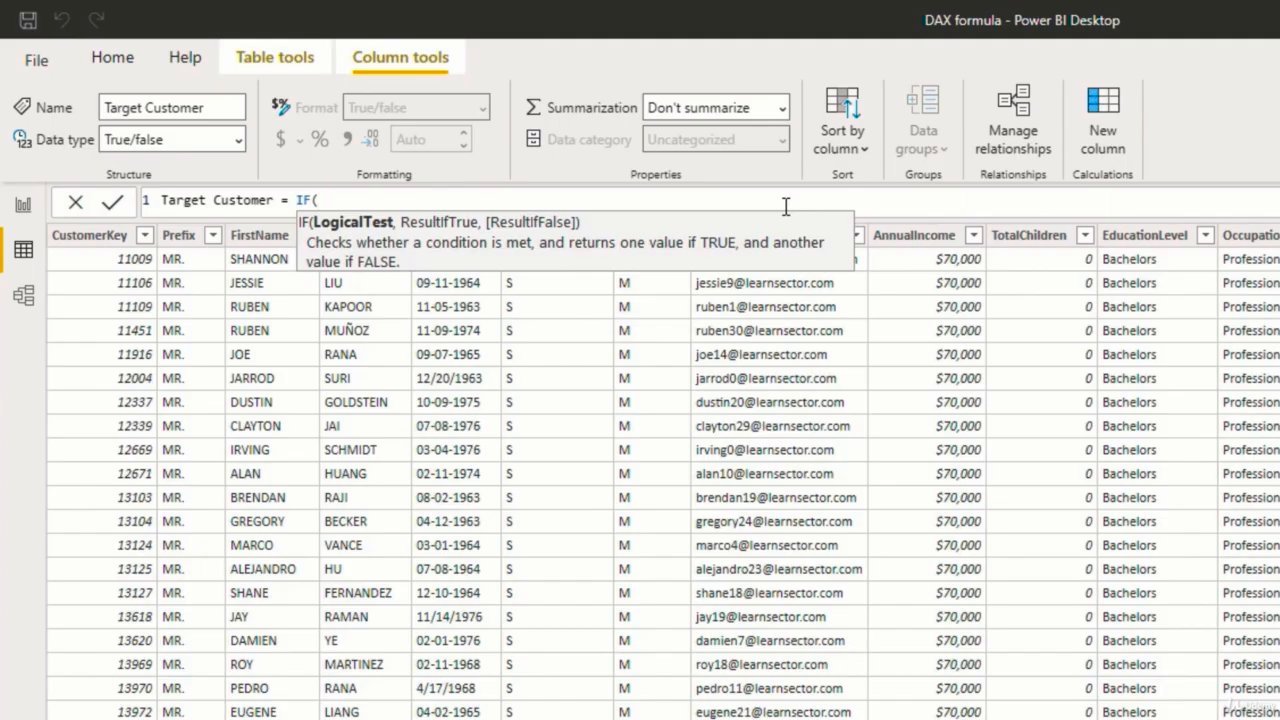
text(cus)
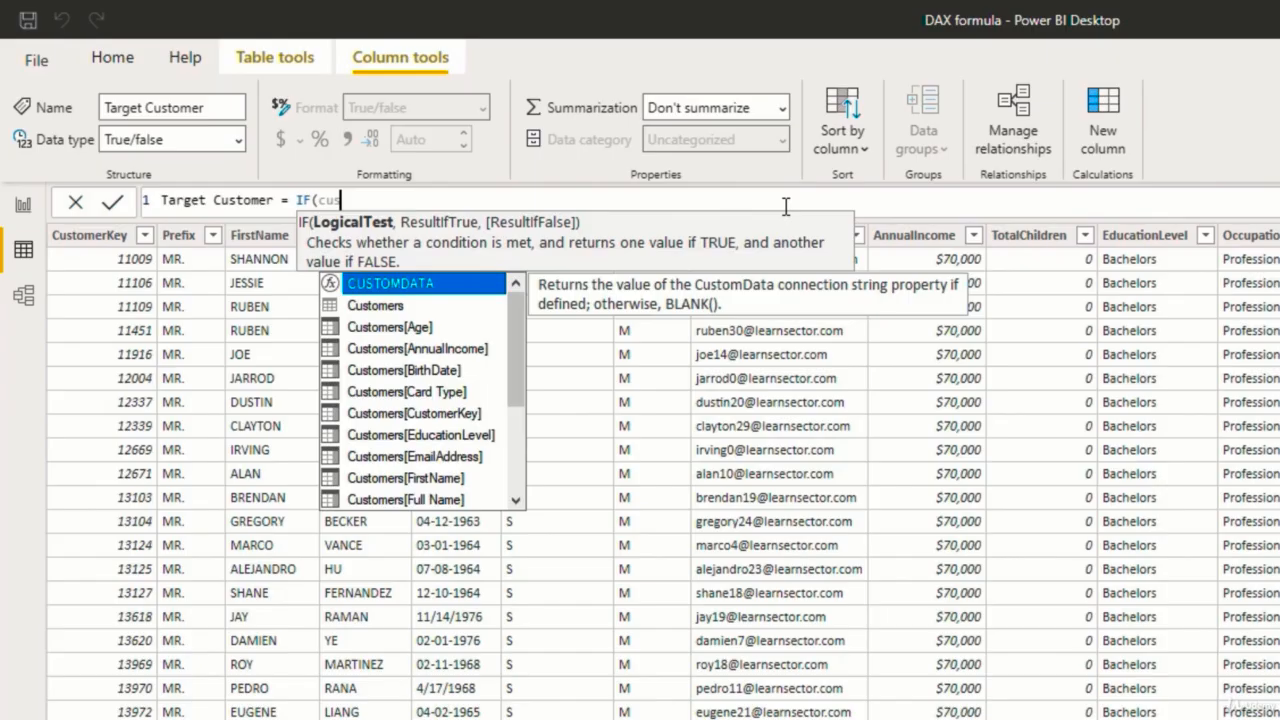
key(Down)
key(Down)
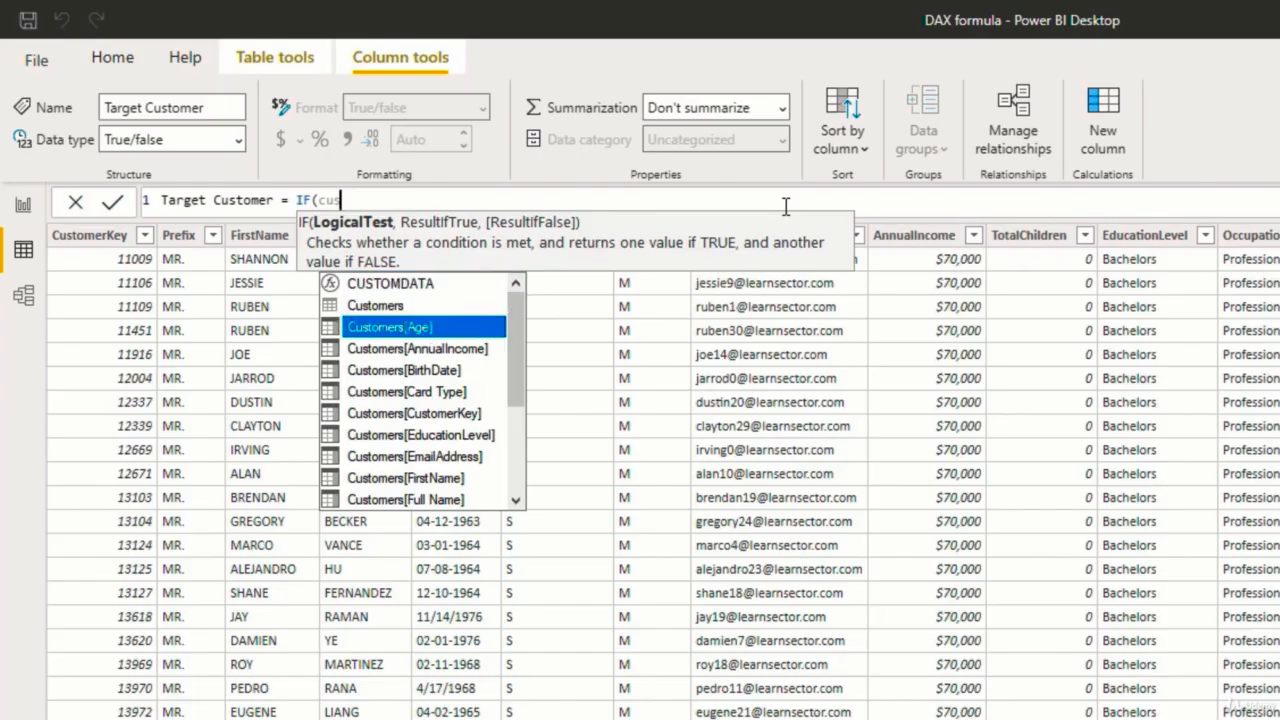
key(Down)
key(Down)
key(Down)
key(Down)
key(Down)
key(Down)
key(Down)
key(Down)
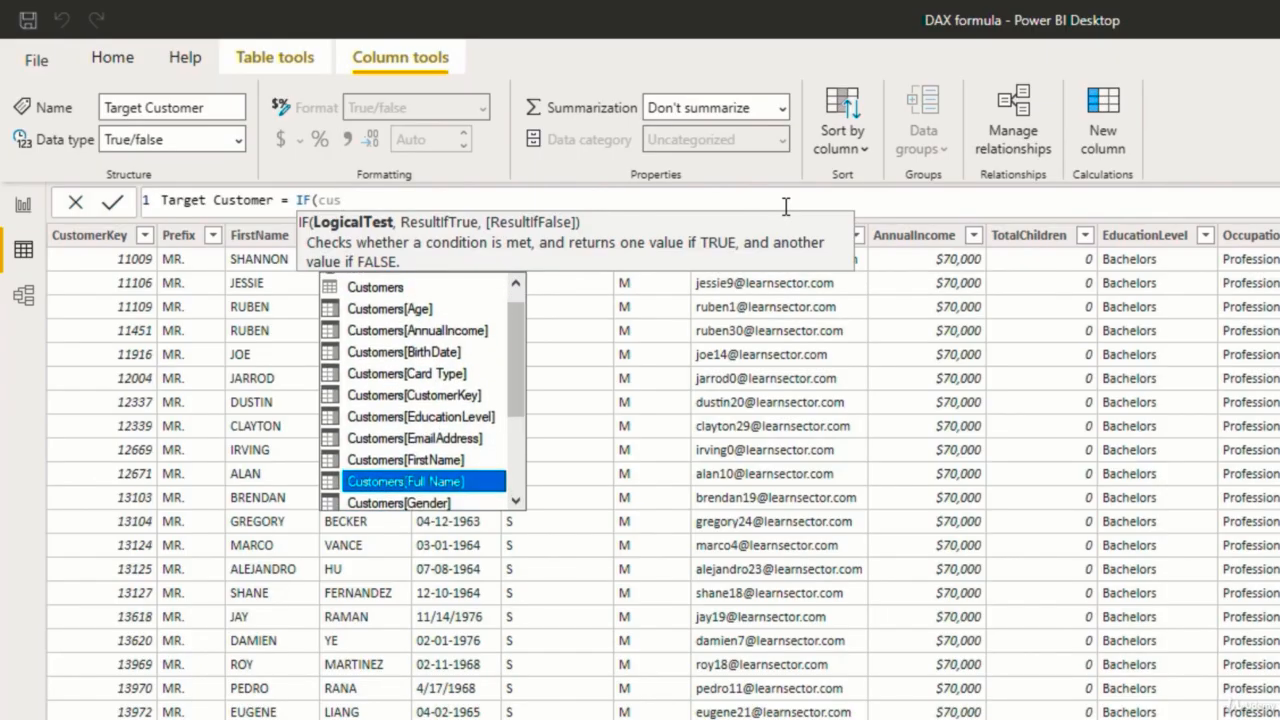
key(Down)
key(Tab)
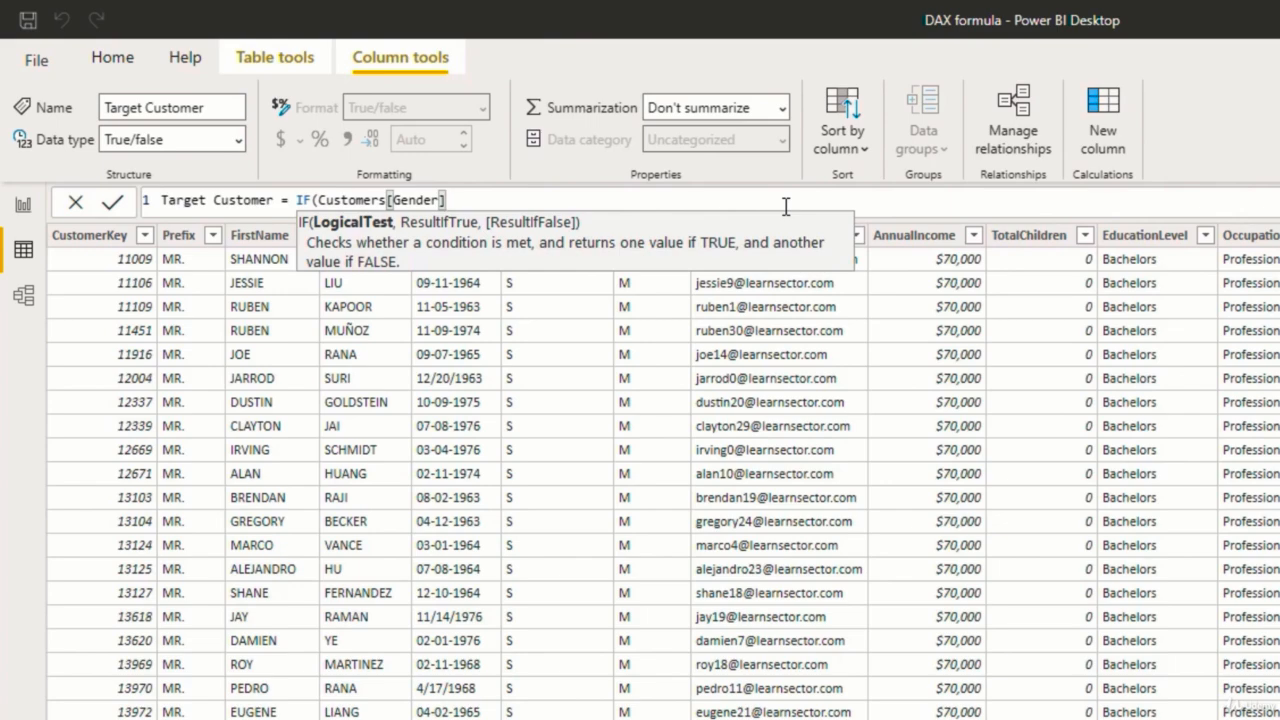
text(=)
text("M"&&cus)
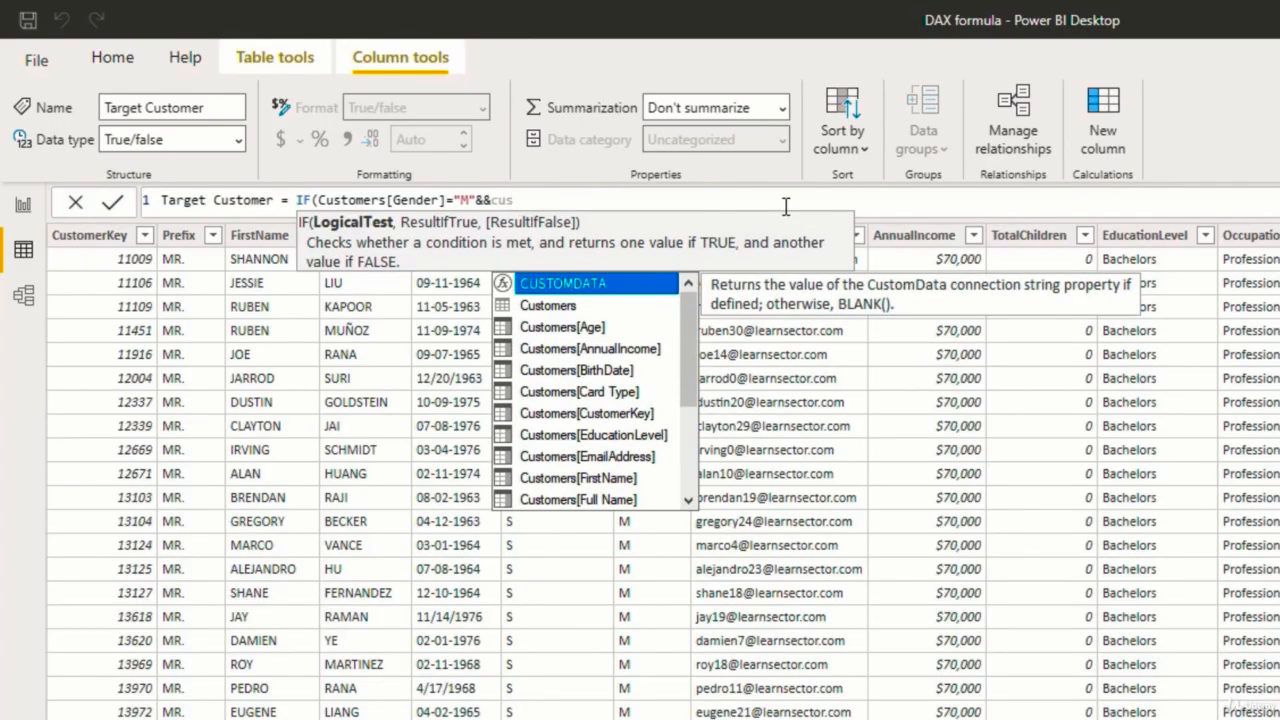
Add the second condition Customers[MaritalStatus]="S" to the IF test, followed by another && operator.
key(Down)
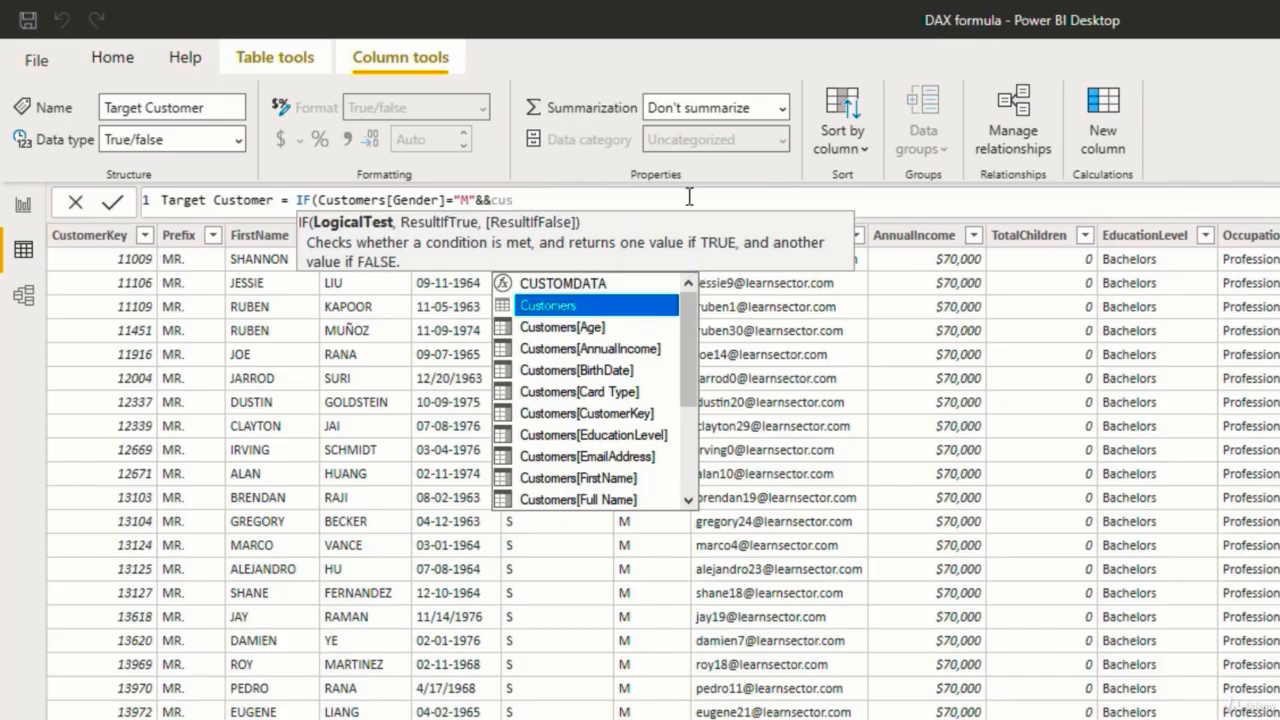
text(tom)
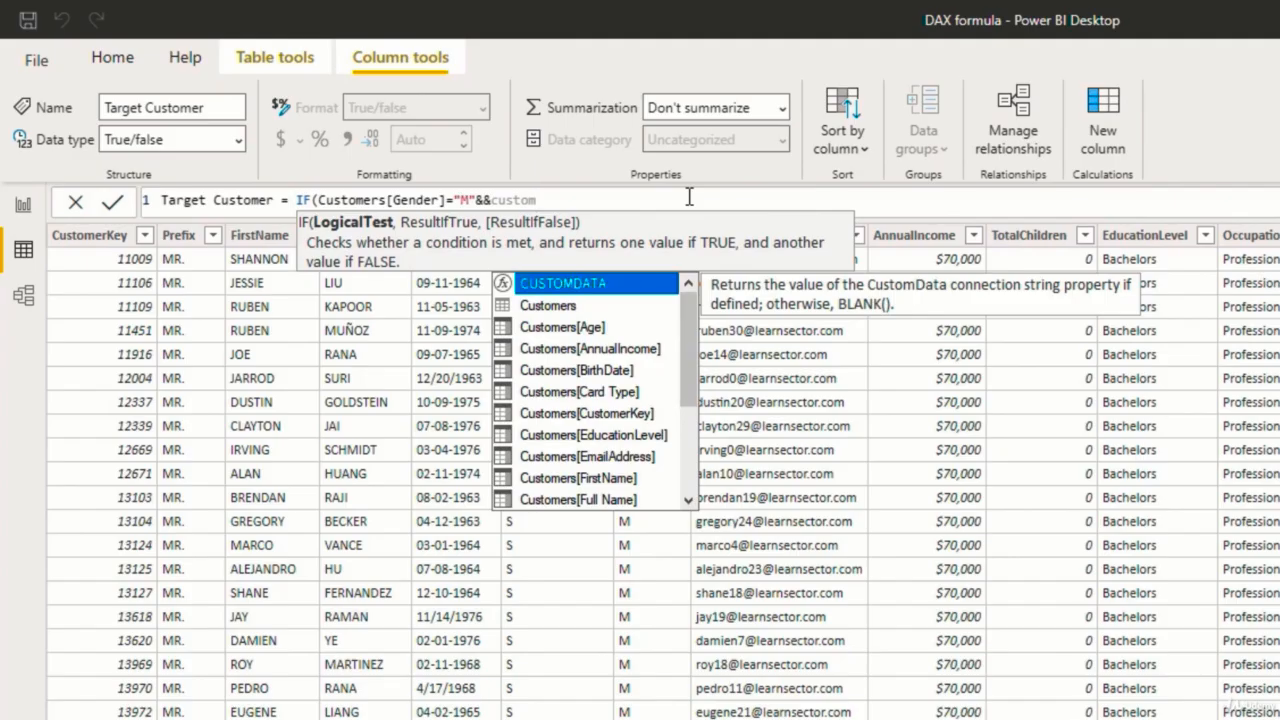
key(Down)
key(Down)
key(Down)
key(Down)
key(Down)
key(Down)
key(Down)
key(Down)
key(Down)
key(Down)
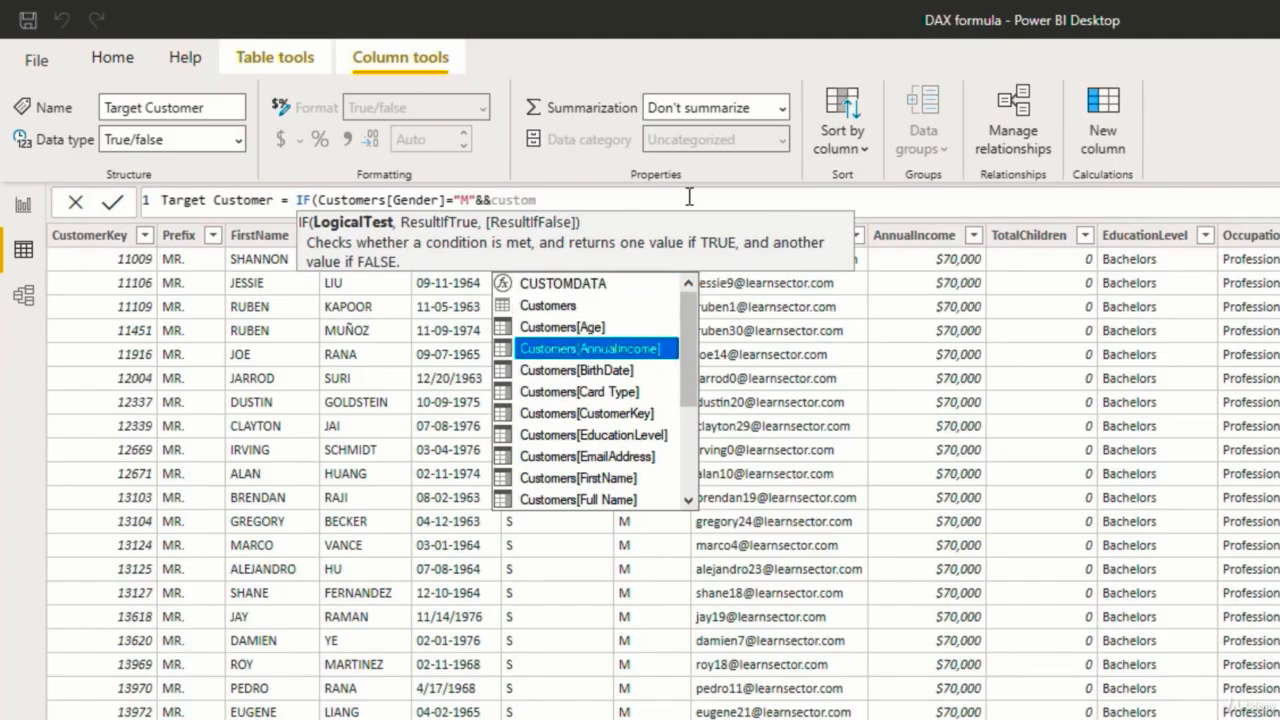
key(Down)
key(Down)
key(Down)
key(Down)
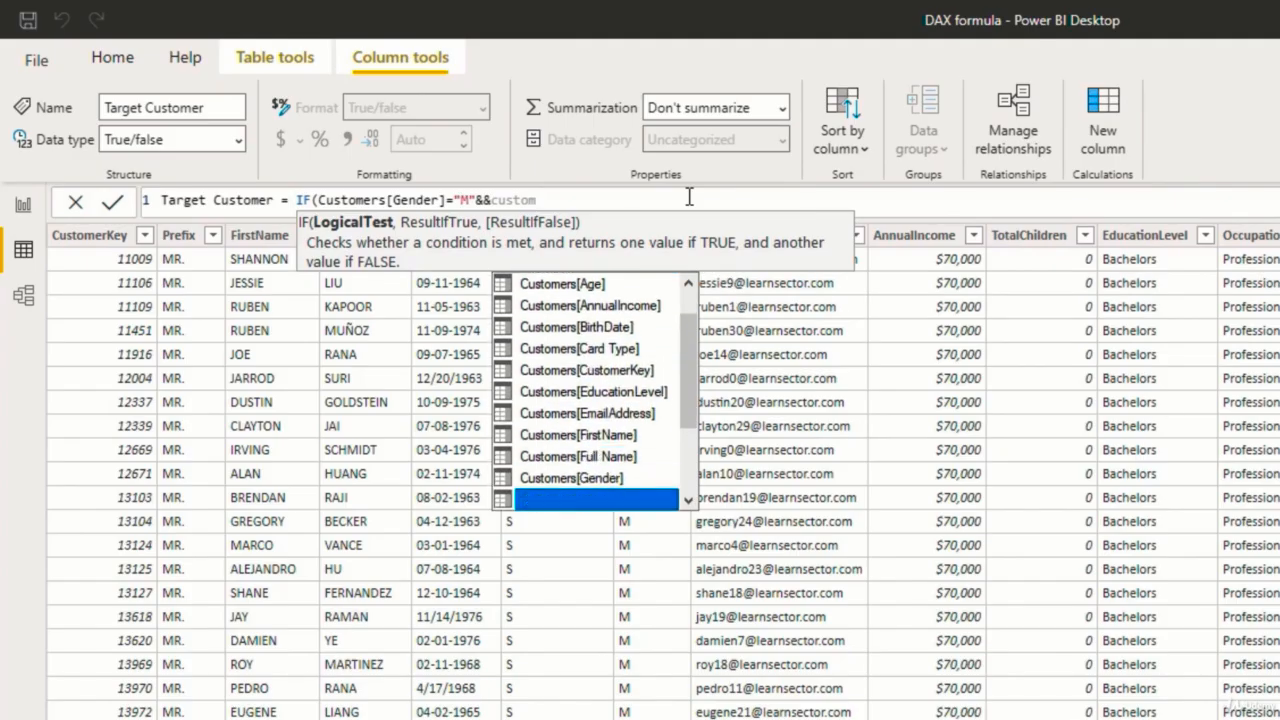
key(Tab)
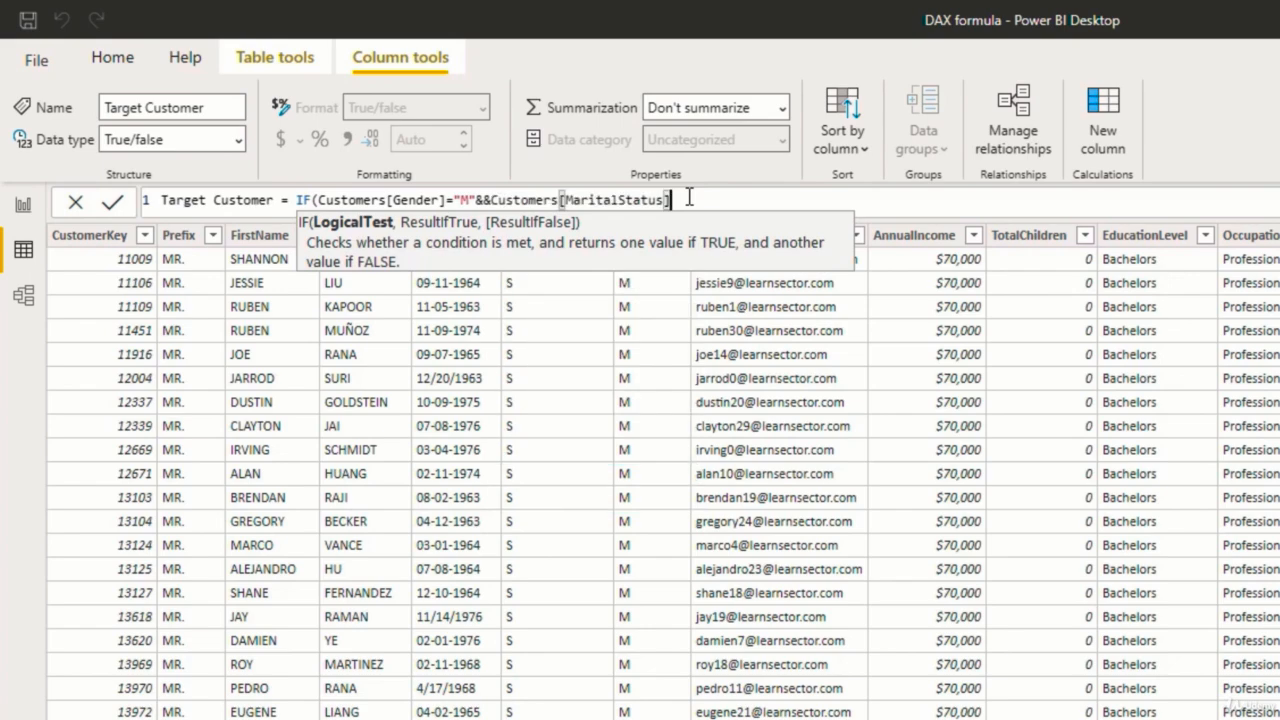
text(="S"&&cus)
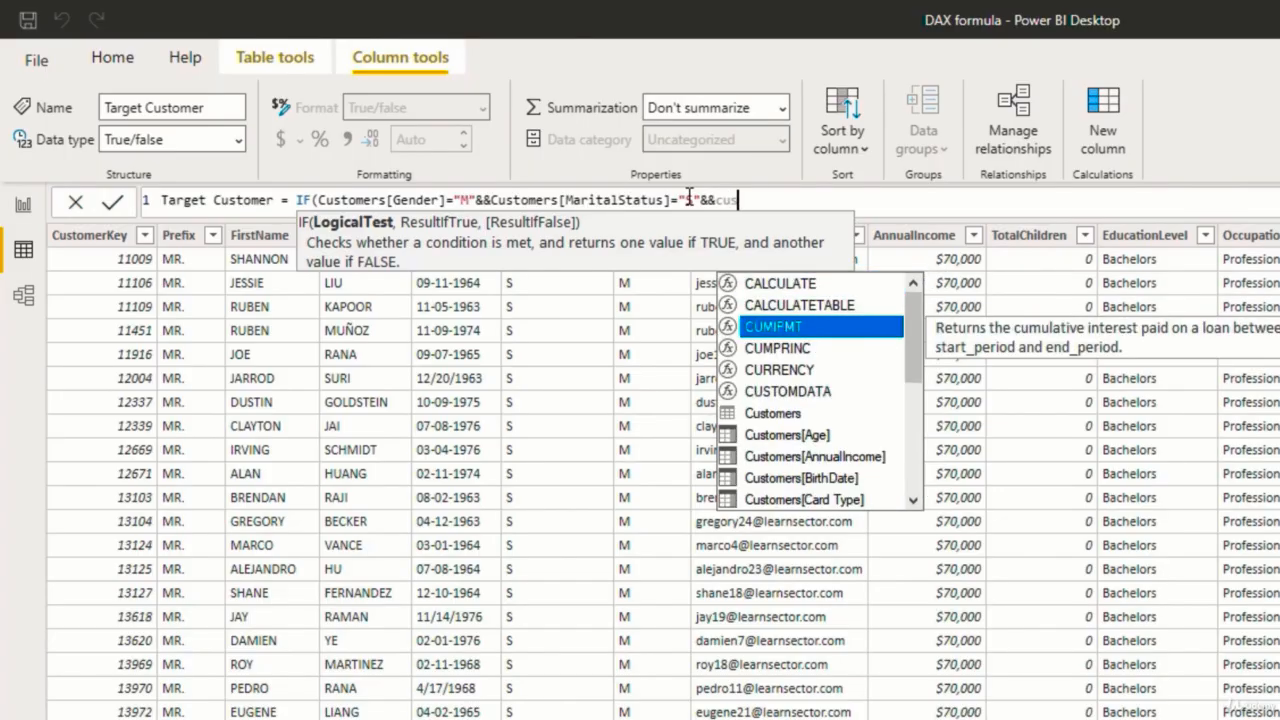
Add the third condition Customers[AnnualIncome]>100000 to the IF test.
key(Down)
key(Down)
key(Down)
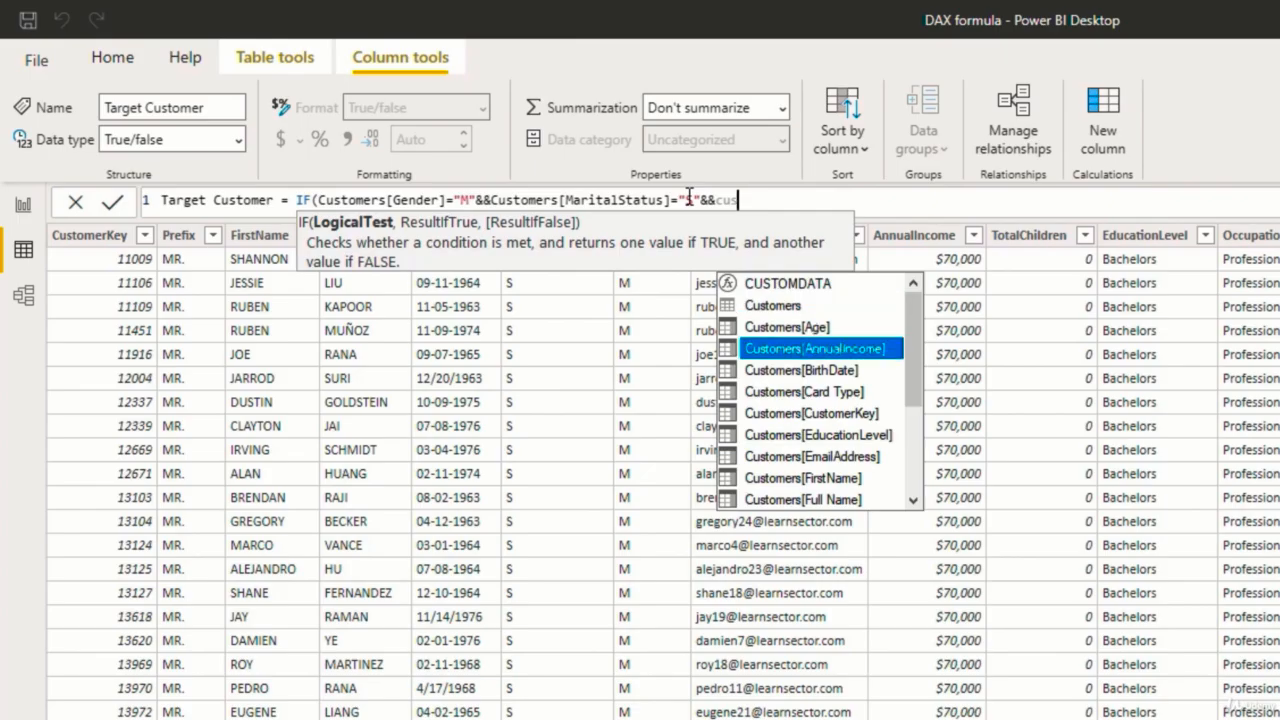
key(Tab)
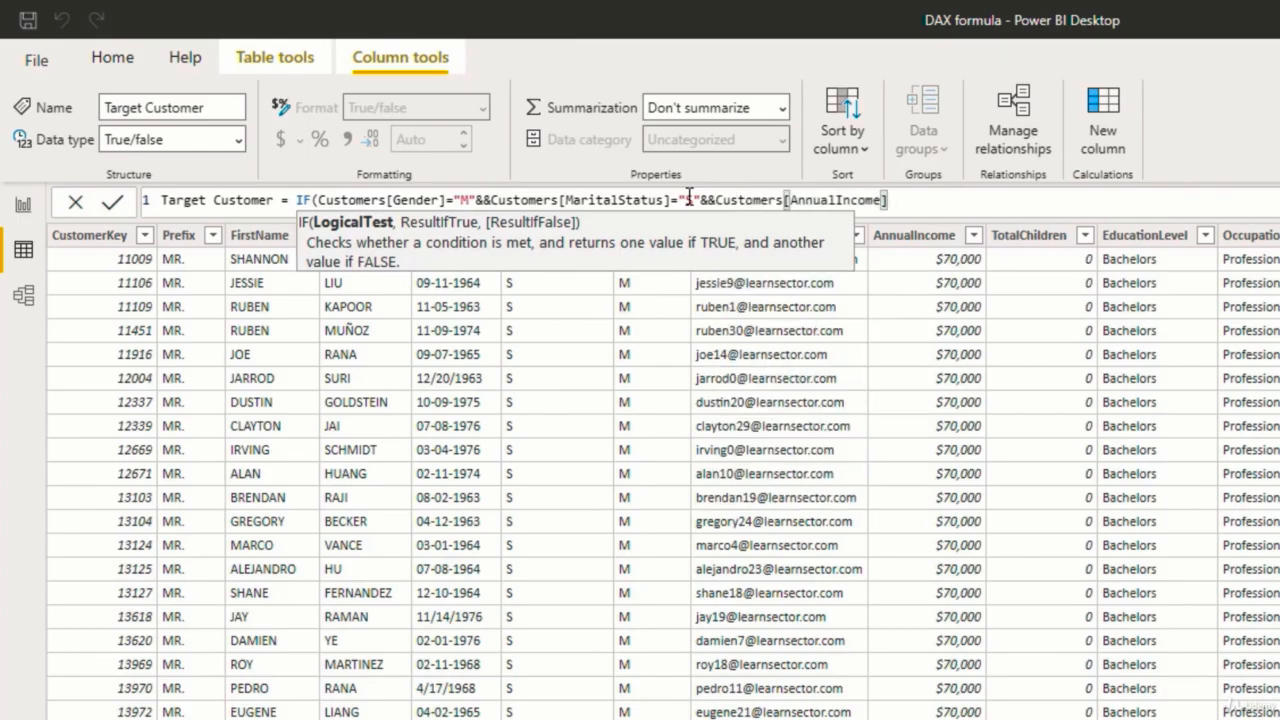
text(>100000)
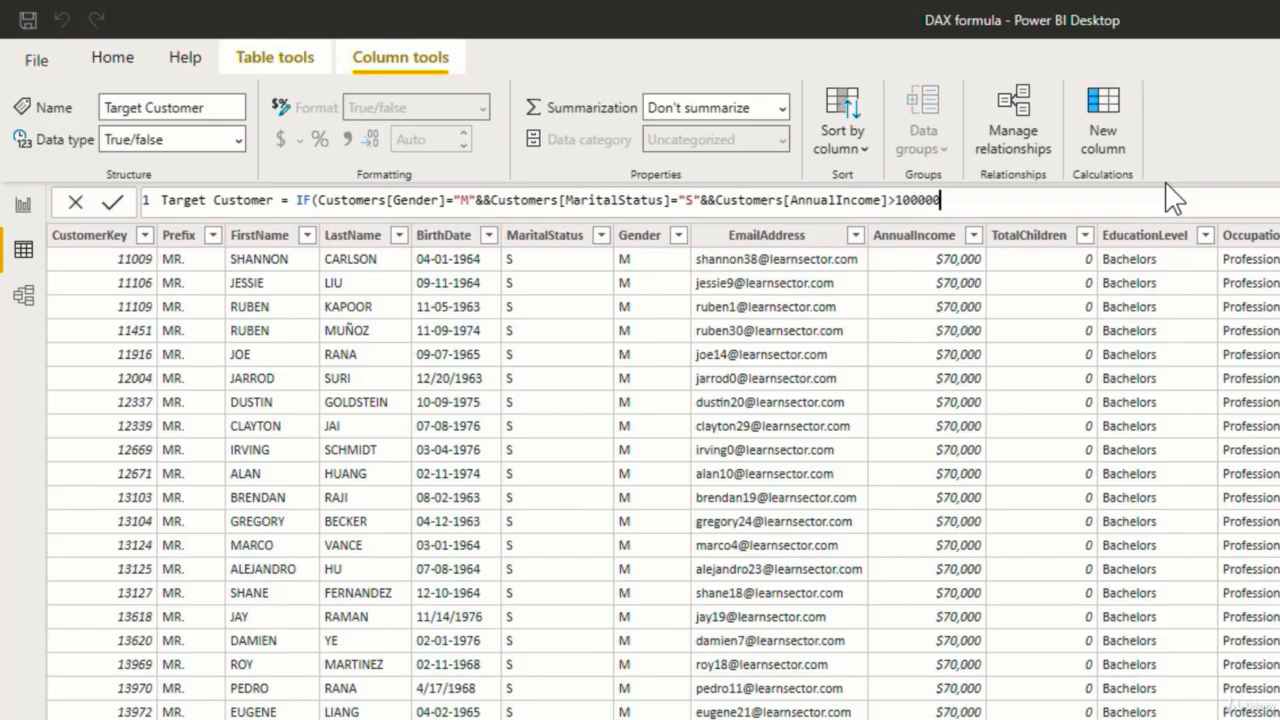
Set the IF results to "Yes" when true and "No" when false, close the function and commit the Target Customer formula.
text(,)
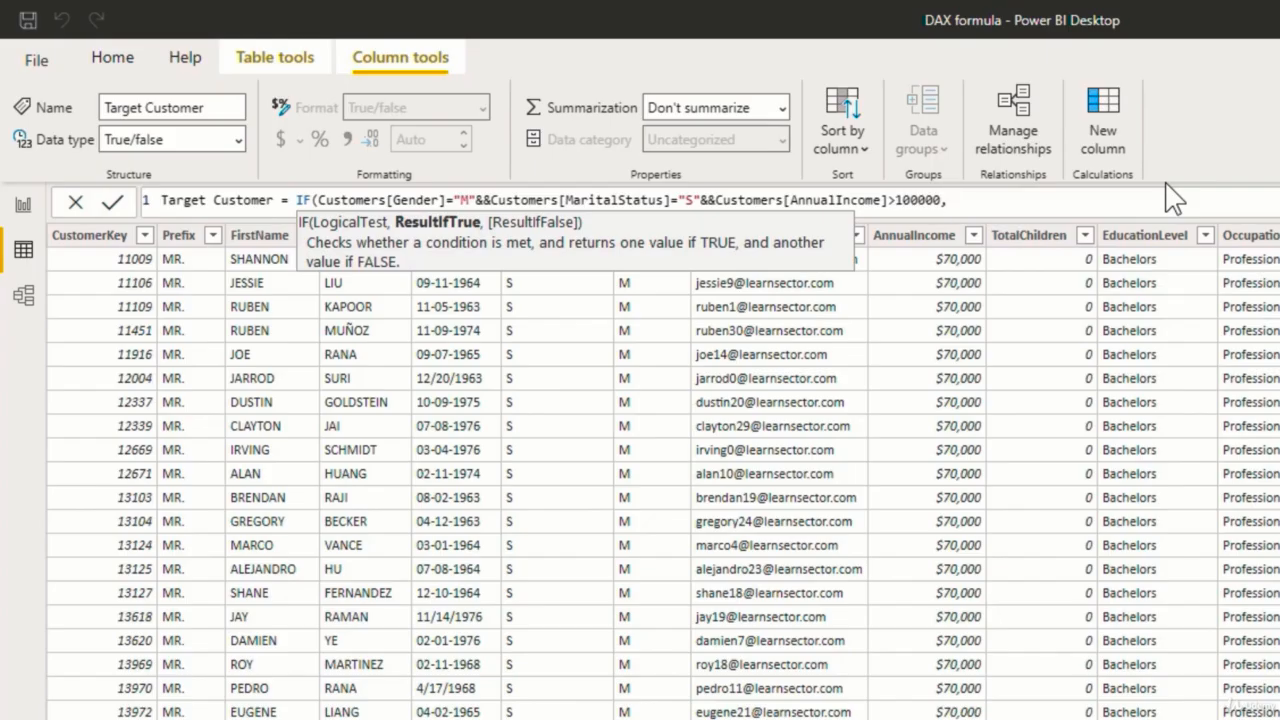
text("Yes",)
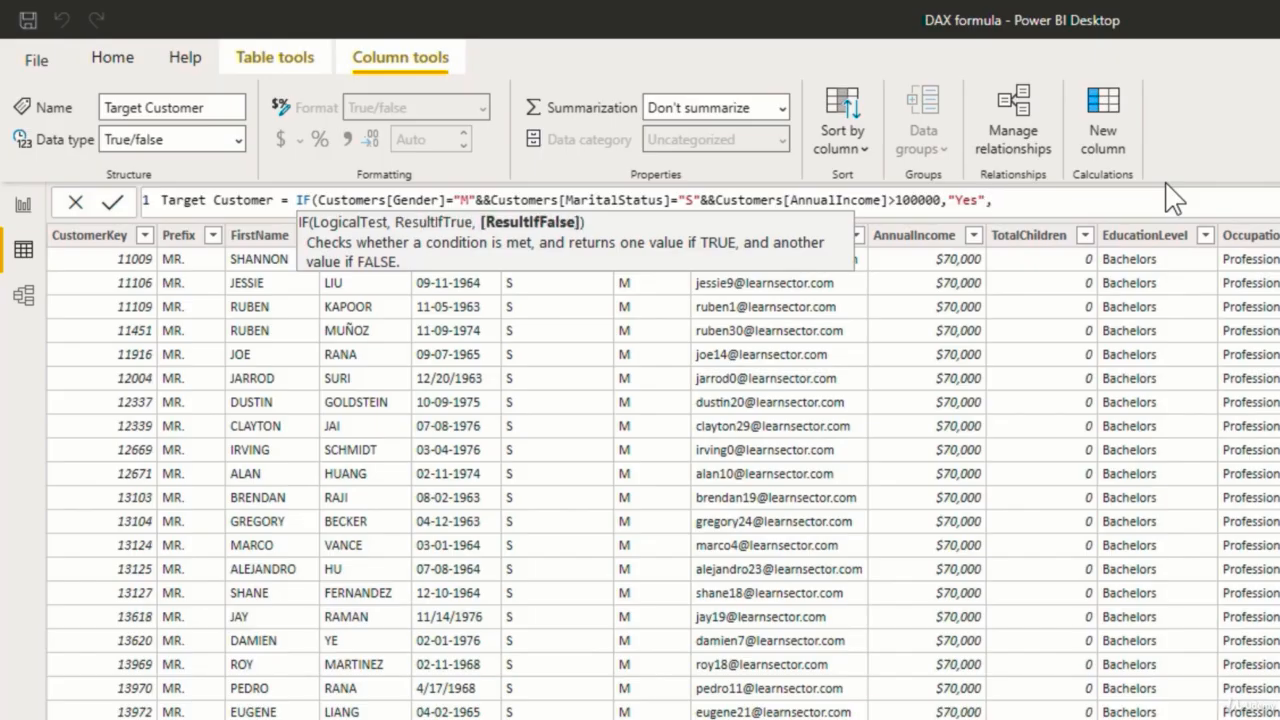
text("No"))
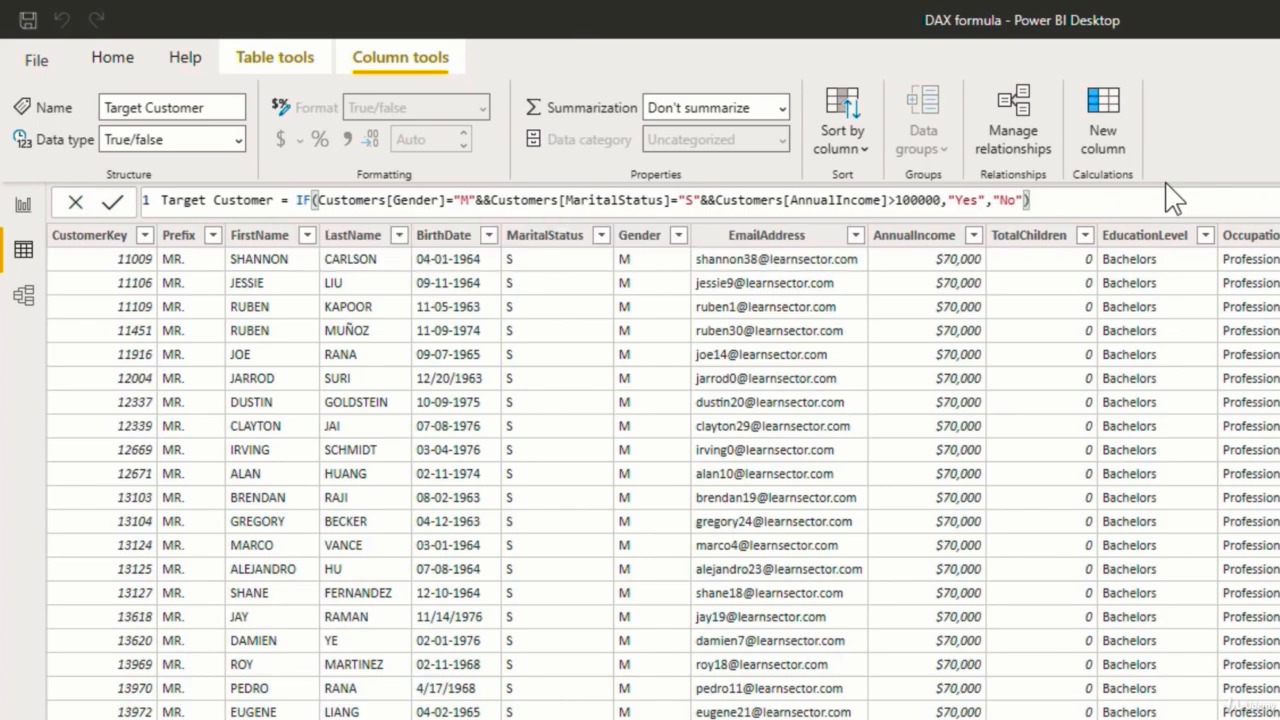
key(Return)
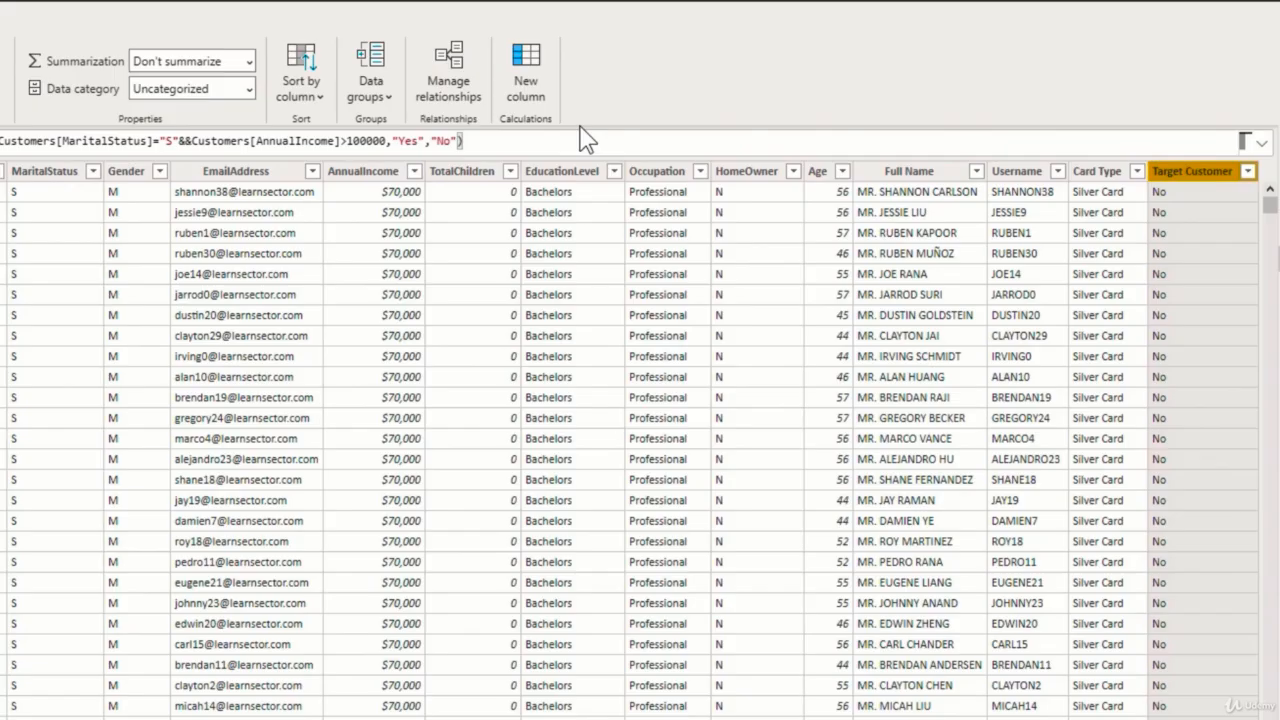
Filter the Target Customer column to show only rows with the value Yes.
click(1248, 173)
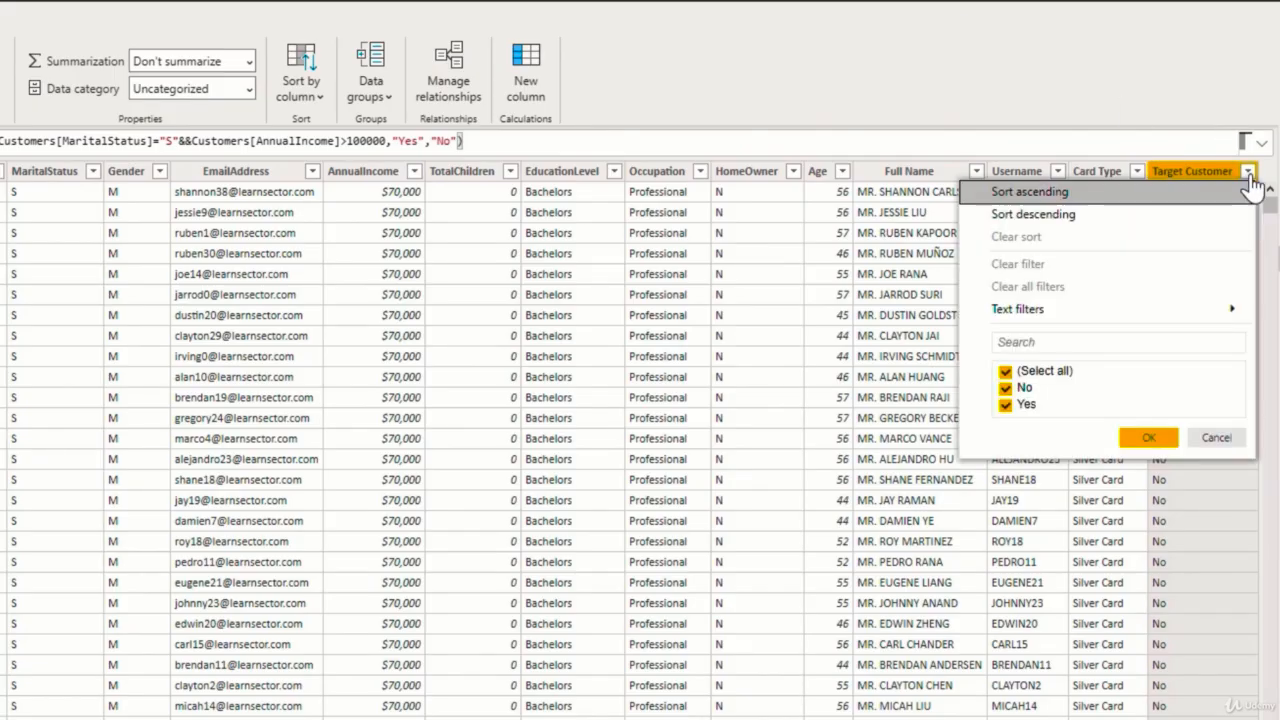
click(1004, 389)
click(1147, 437)
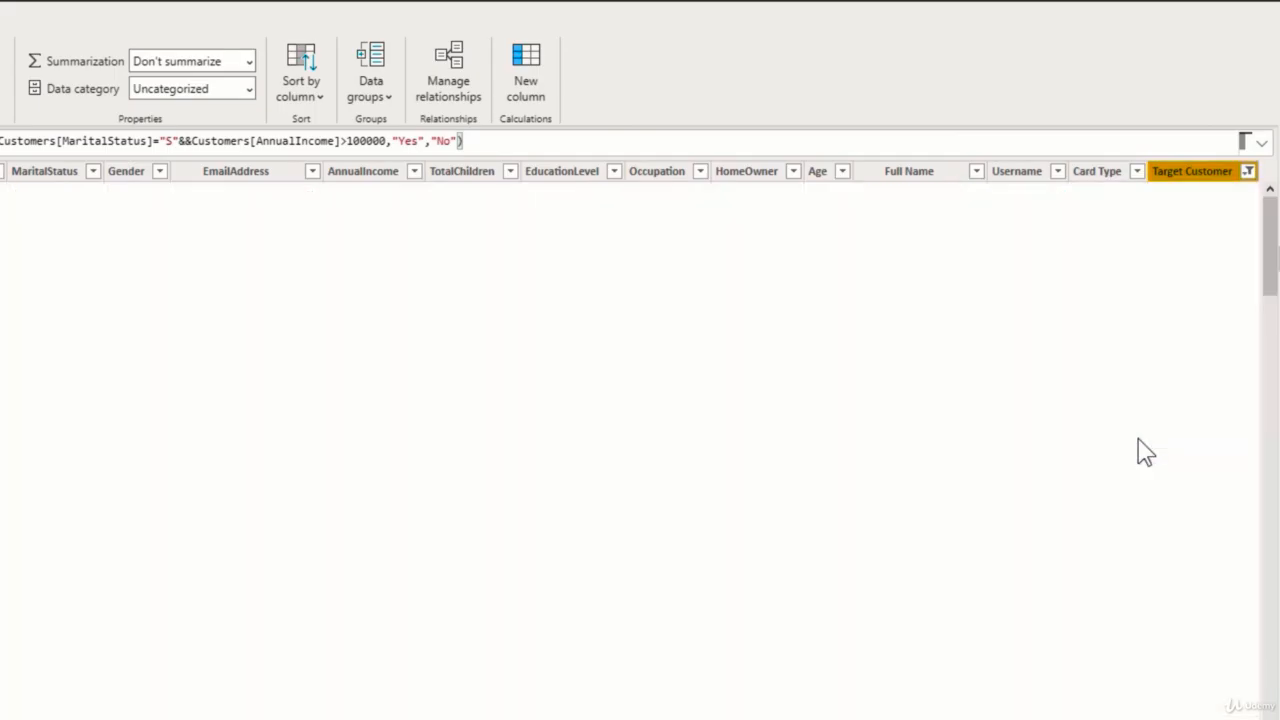
Check which values remain available in the MaritalStatus, Gender and AnnualIncome columns of the filtered table.
click(92, 172)
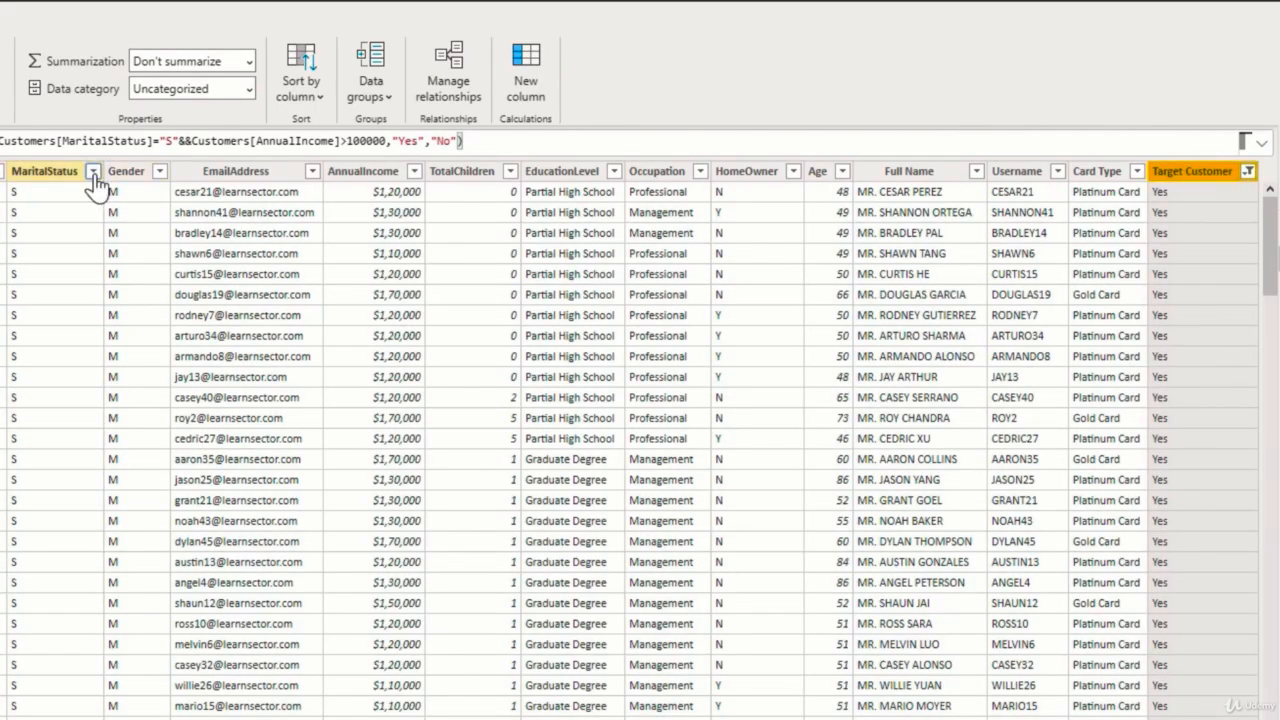
click(93, 173)
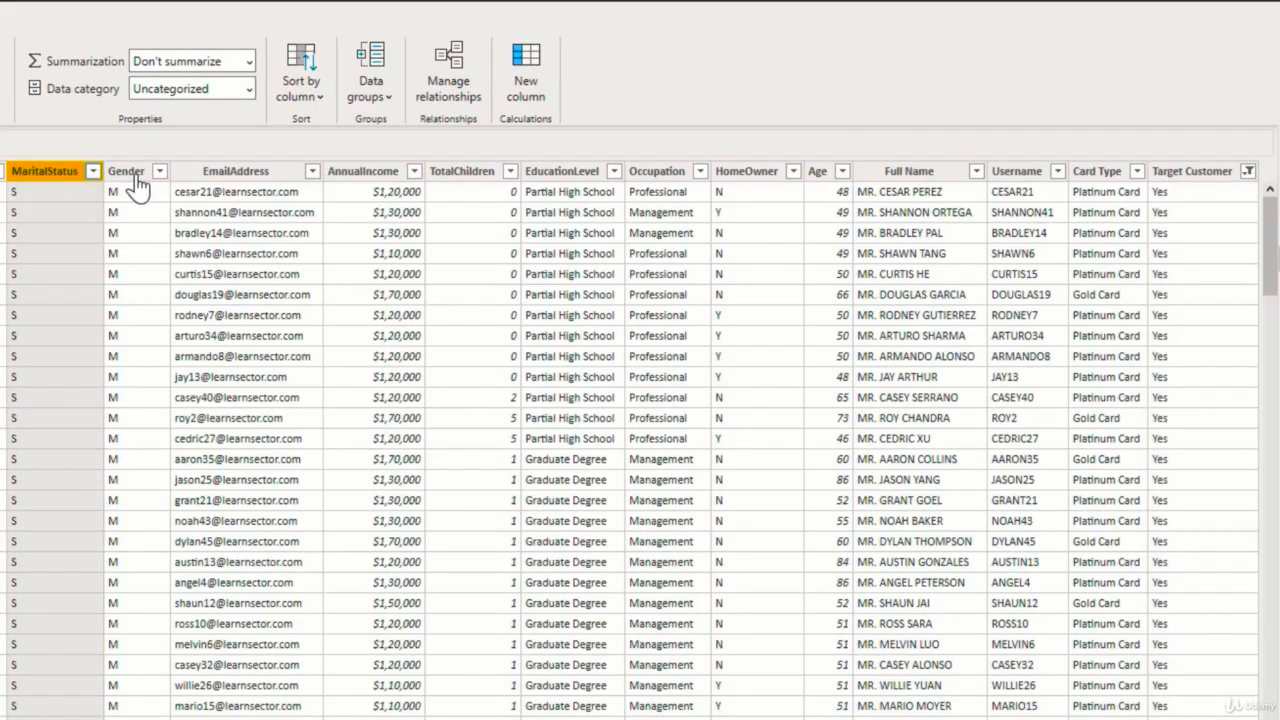
click(159, 172)
click(160, 178)
click(159, 174)
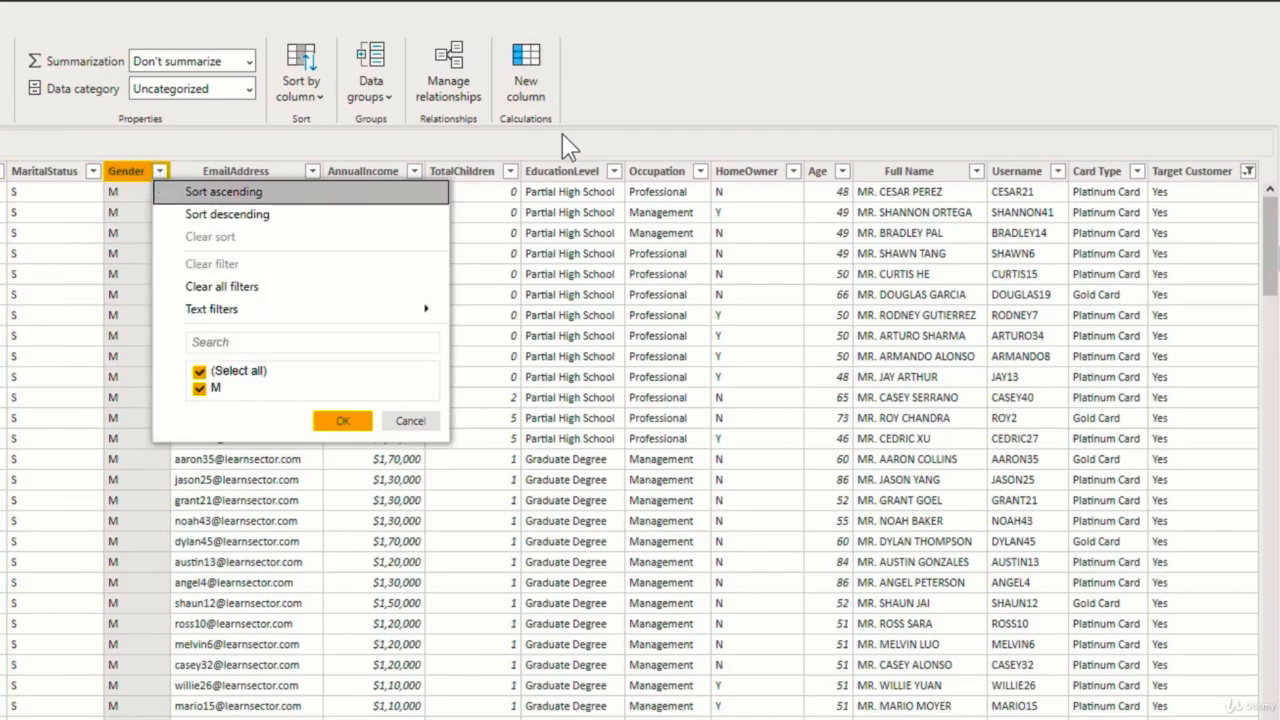
click(413, 172)
click(413, 172)
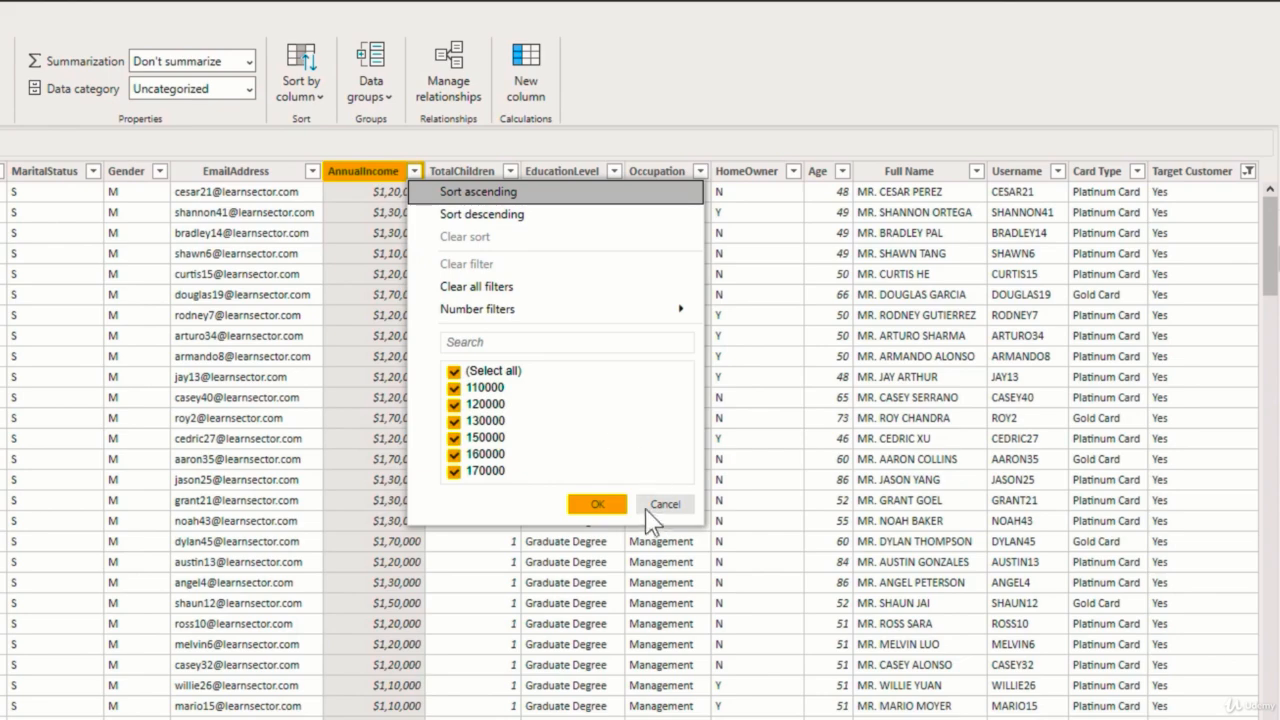
click(612, 510)
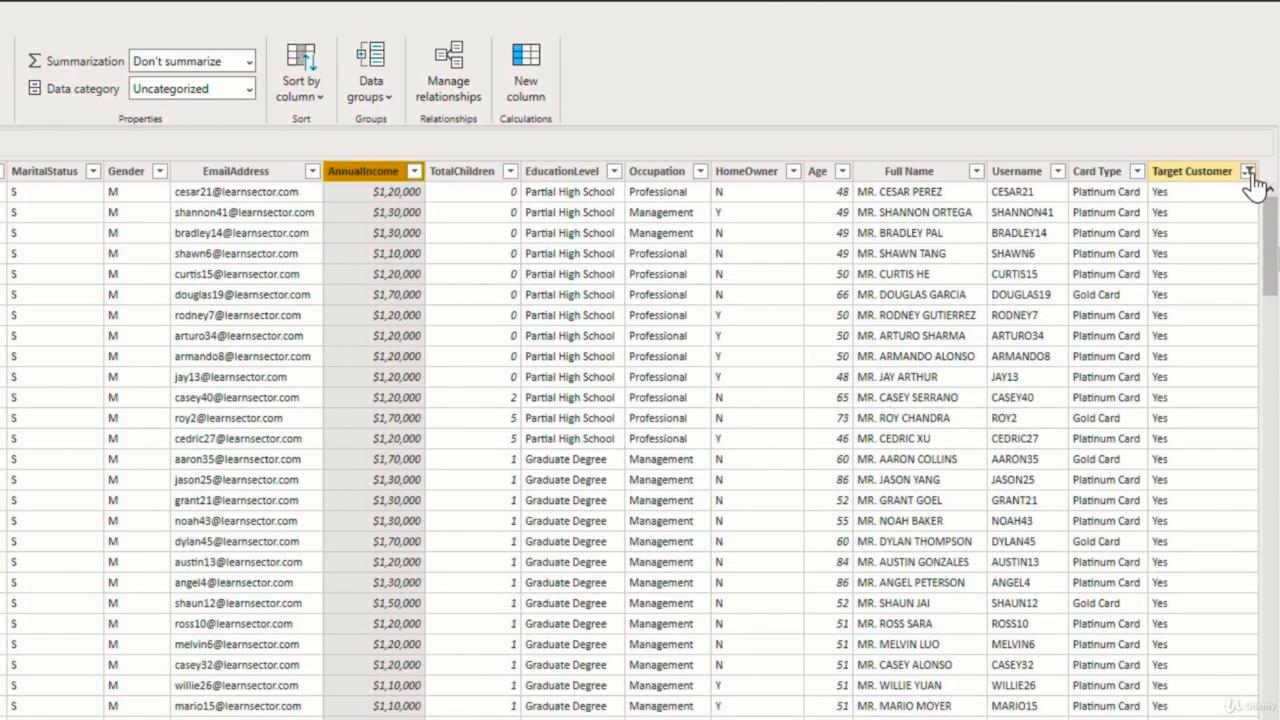
Select all values in the Target Customer filter so that both Yes and No rows are included again.
click(1248, 172)
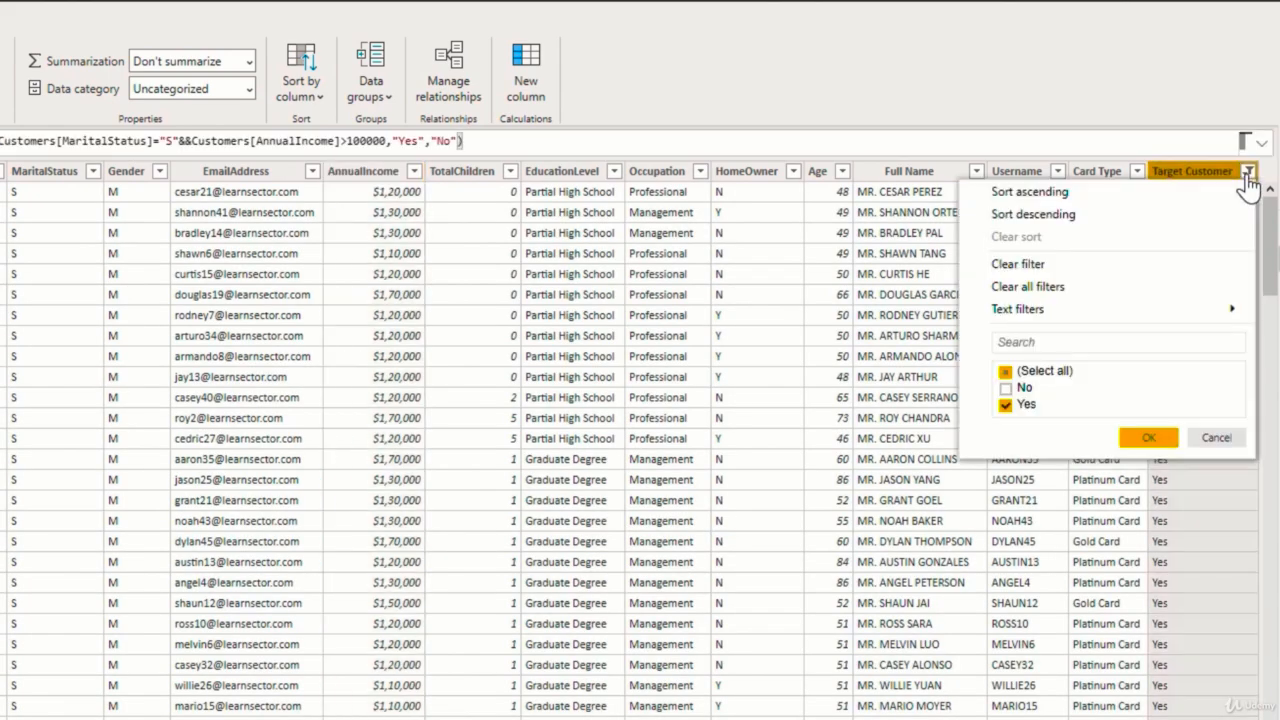
click(1008, 386)
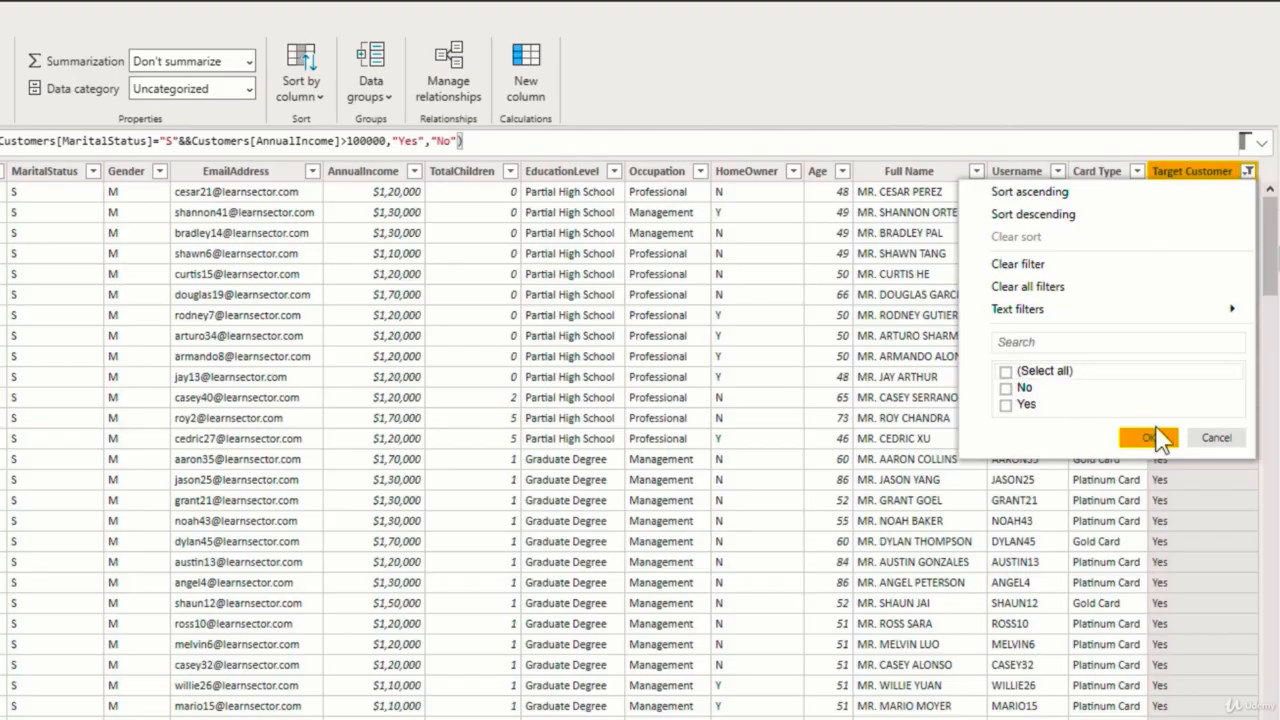
click(1008, 374)
click(1008, 374)
click(1169, 442)
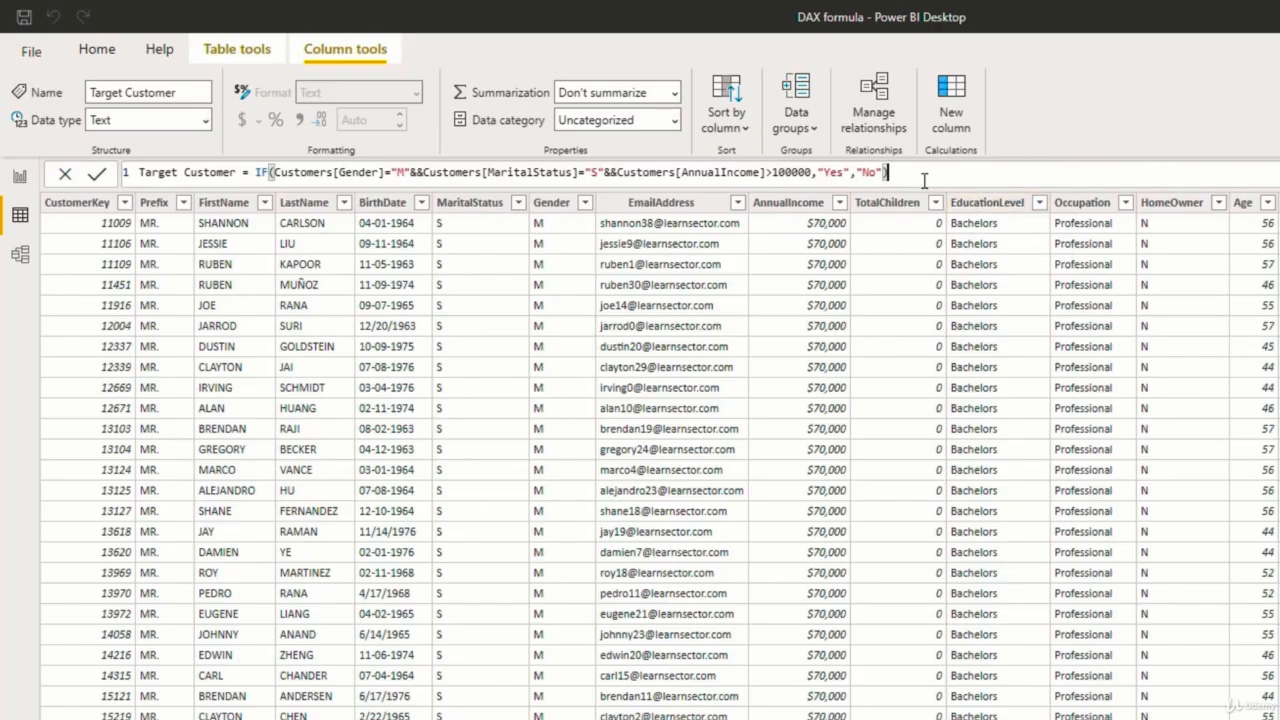
Delete the "Yes" and "No" results and the closing parenthesis from the end of the Target Customer formula.
key(BackSpace)
key(BackSpace)
key(BackSpace)
key(BackSpace)
key(BackSpace)
key(BackSpace)
key(BackSpace)
key(BackSpace)
key(BackSpace)
key(BackSpace)
key(BackSpace)
key(BackSpace)
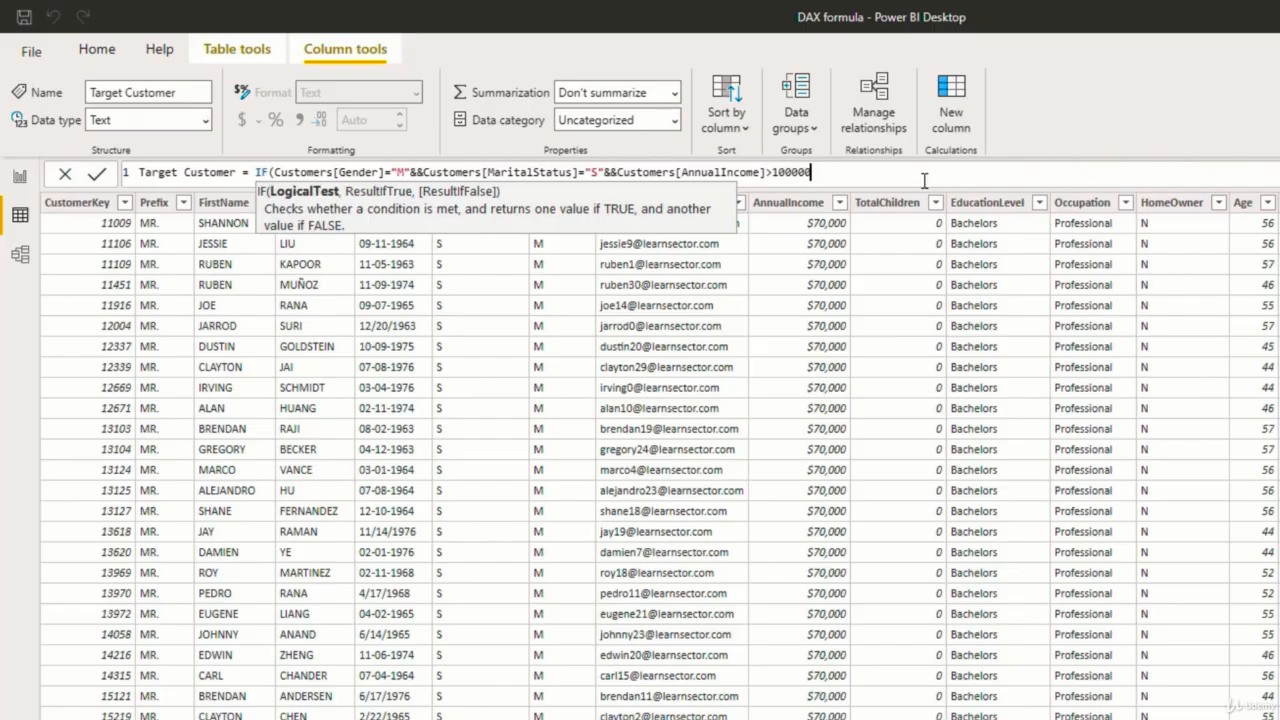
Remove the IF function name and its opening parenthesis, leaving only the three && conditions, and commit the Target Customer formula.
click(276, 172)
key(BackSpace)
key(BackSpace)
key(BackSpace)
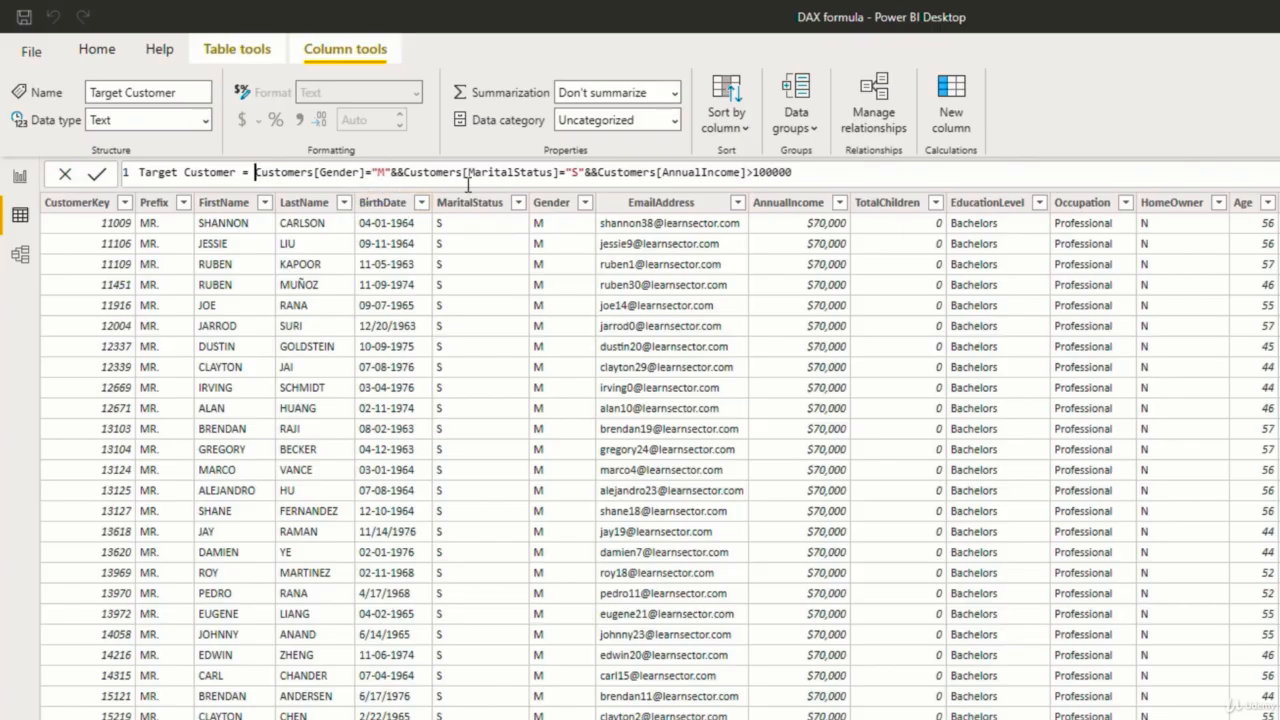
double_click(838, 171)
key(Return)
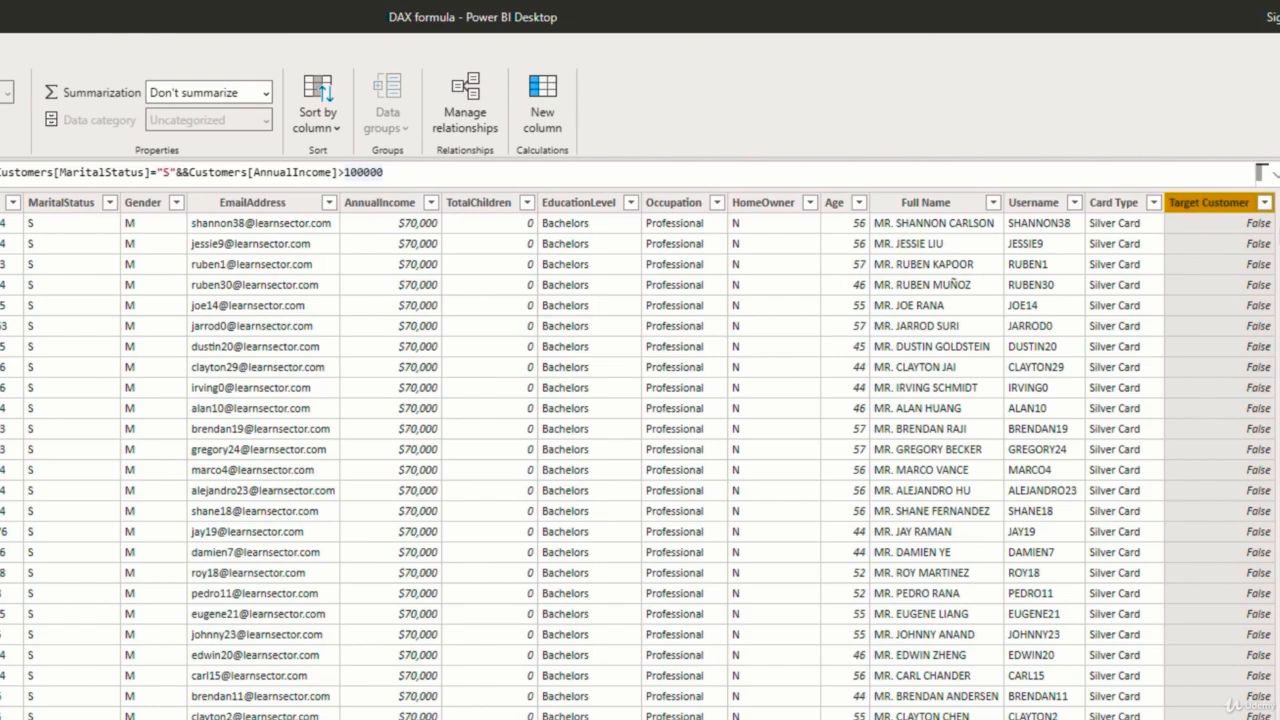
Open the Target Customer column's filter list to check which values the formula without IF returns.
click(1264, 205)
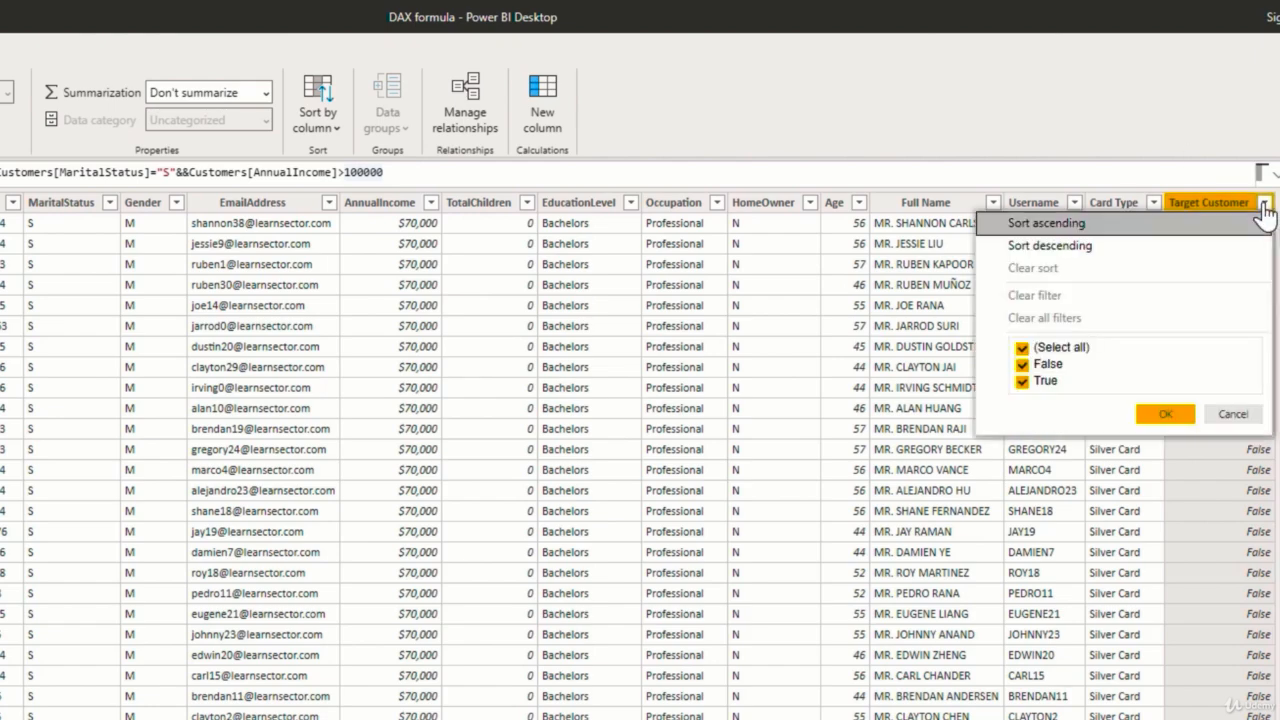
click(1264, 205)
click(1264, 205)
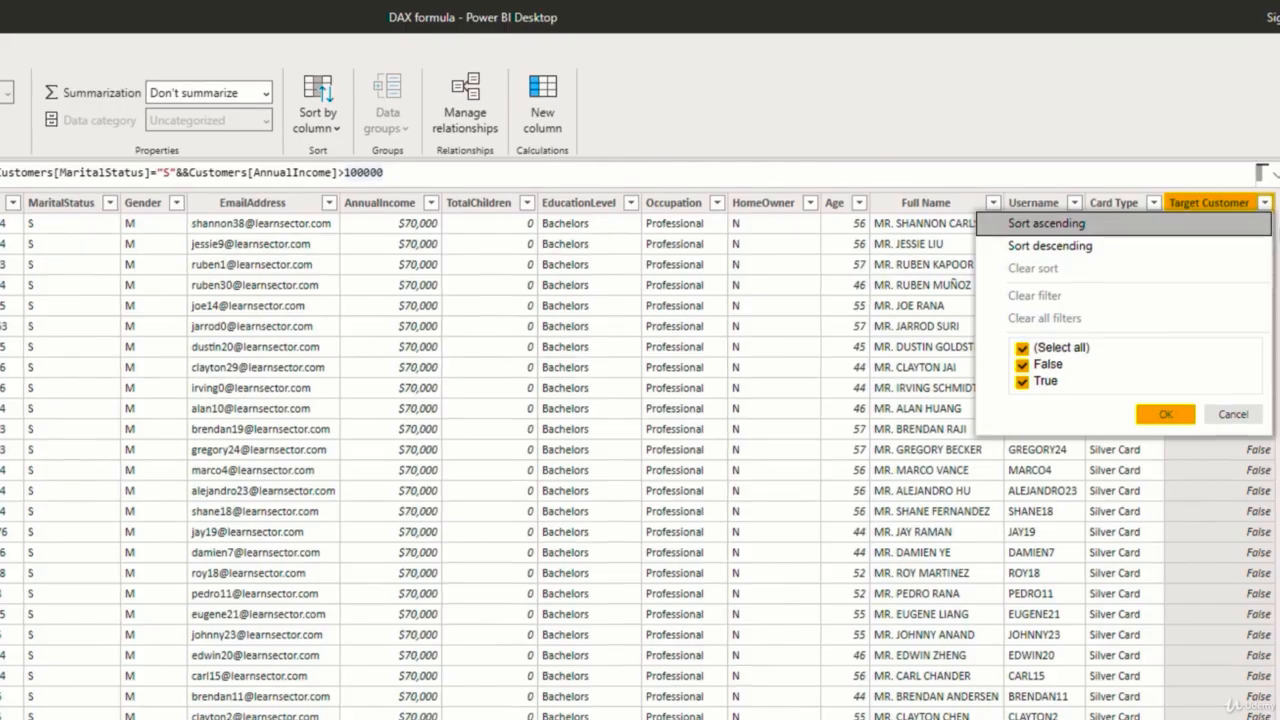
Insert the IF function with its opening parenthesis before the three && conditions in the Target Customer formula.
click(46, 174)
text(ifCustomers[Gender]="M"&&C)
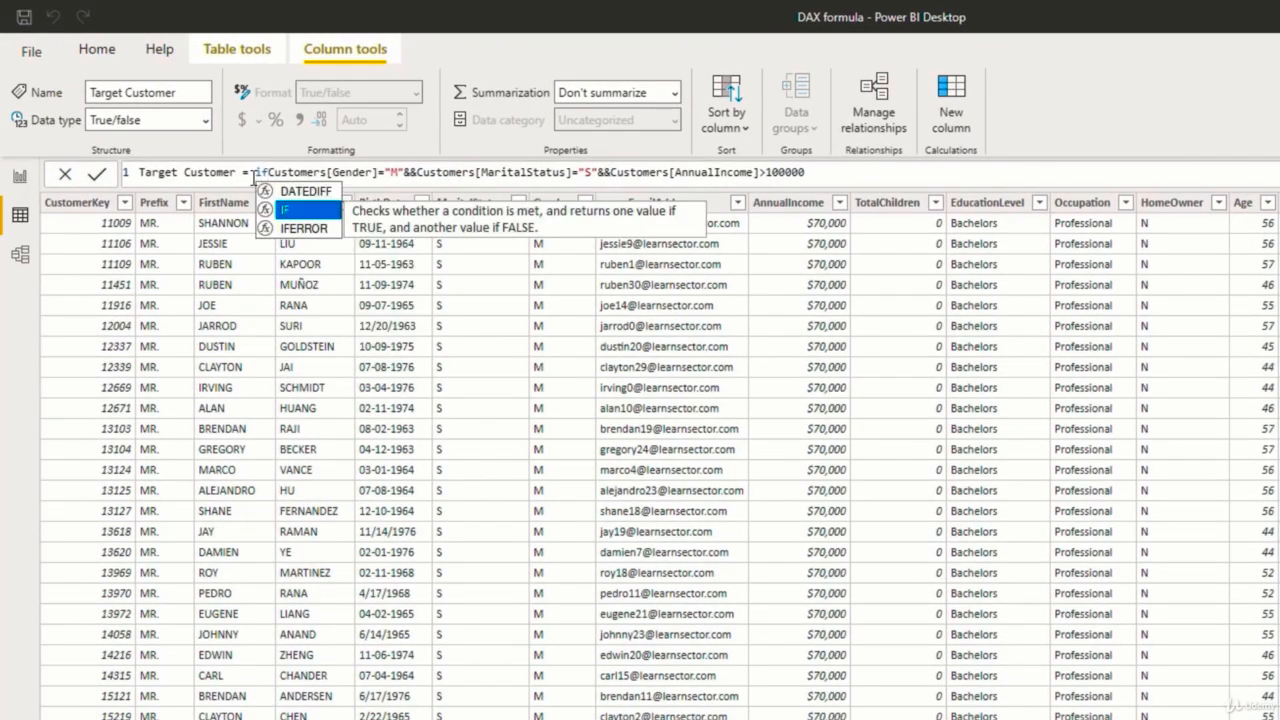
key(Tab)
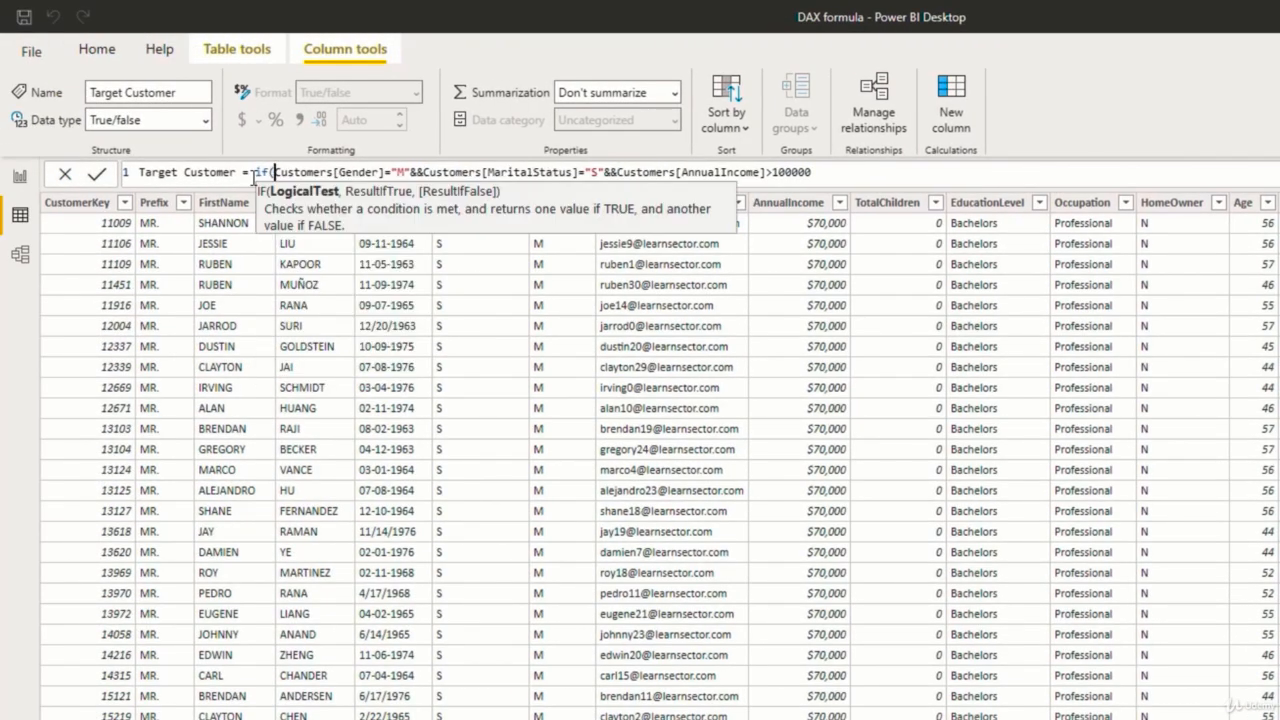
Add "Yes" as the true result and "No" as the false result, close the IF function, and commit the Target Customer formula.
key(End)
text(,")
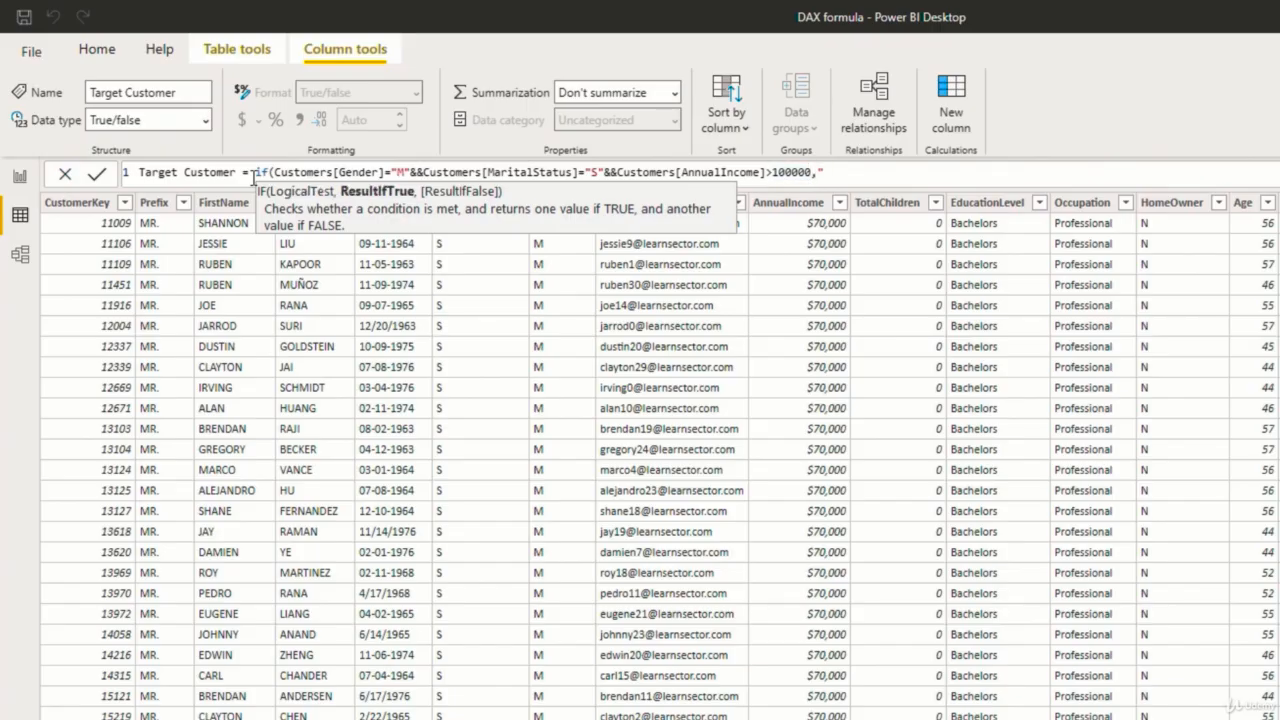
text(Yes",)
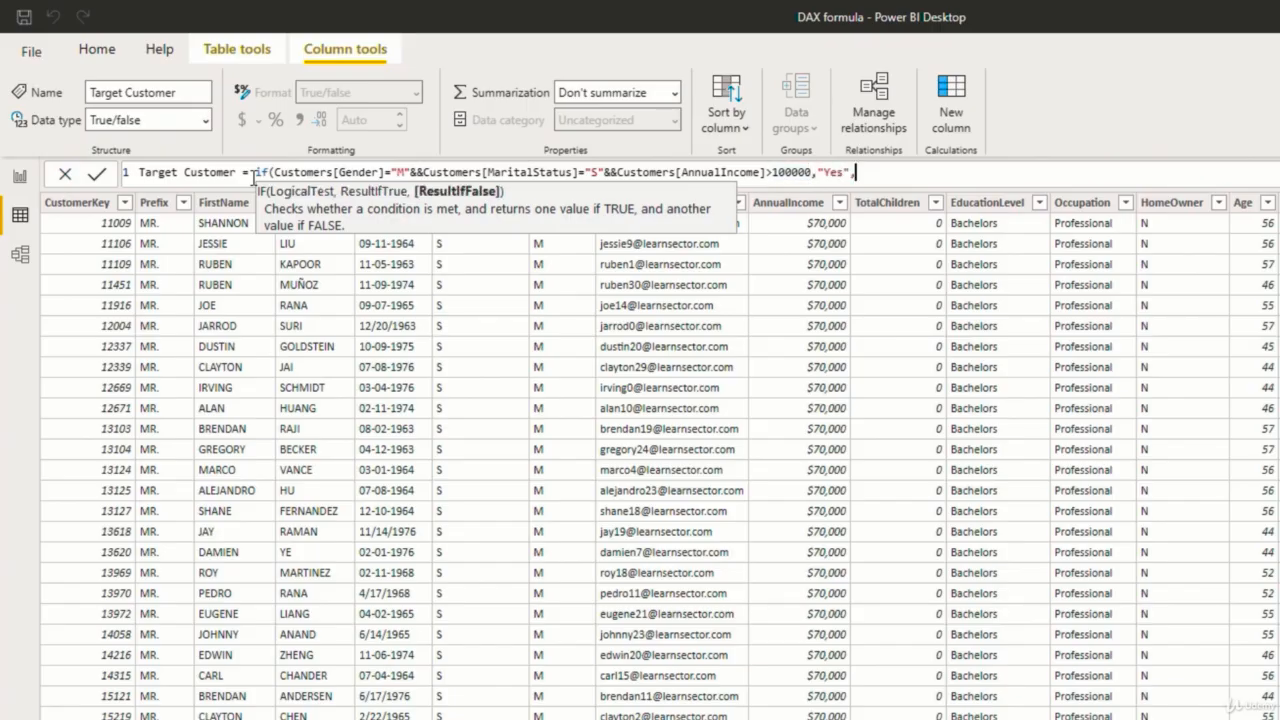
text("No"))
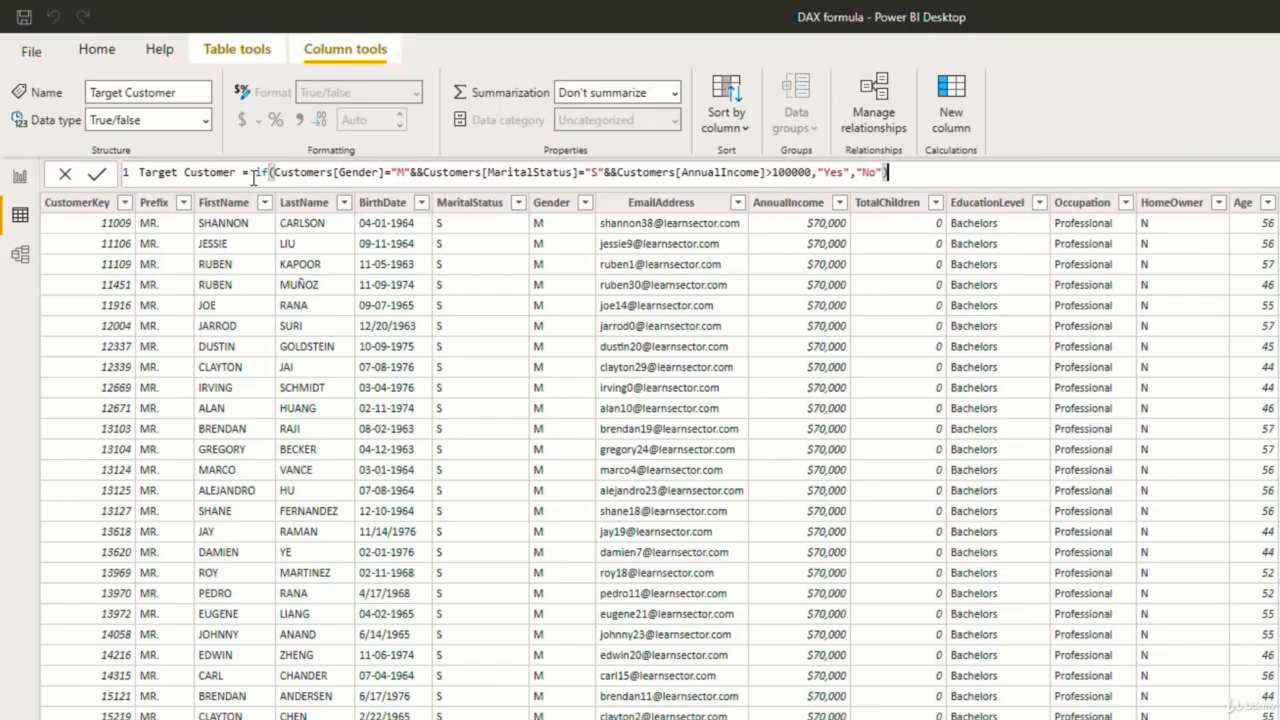
key(Return)
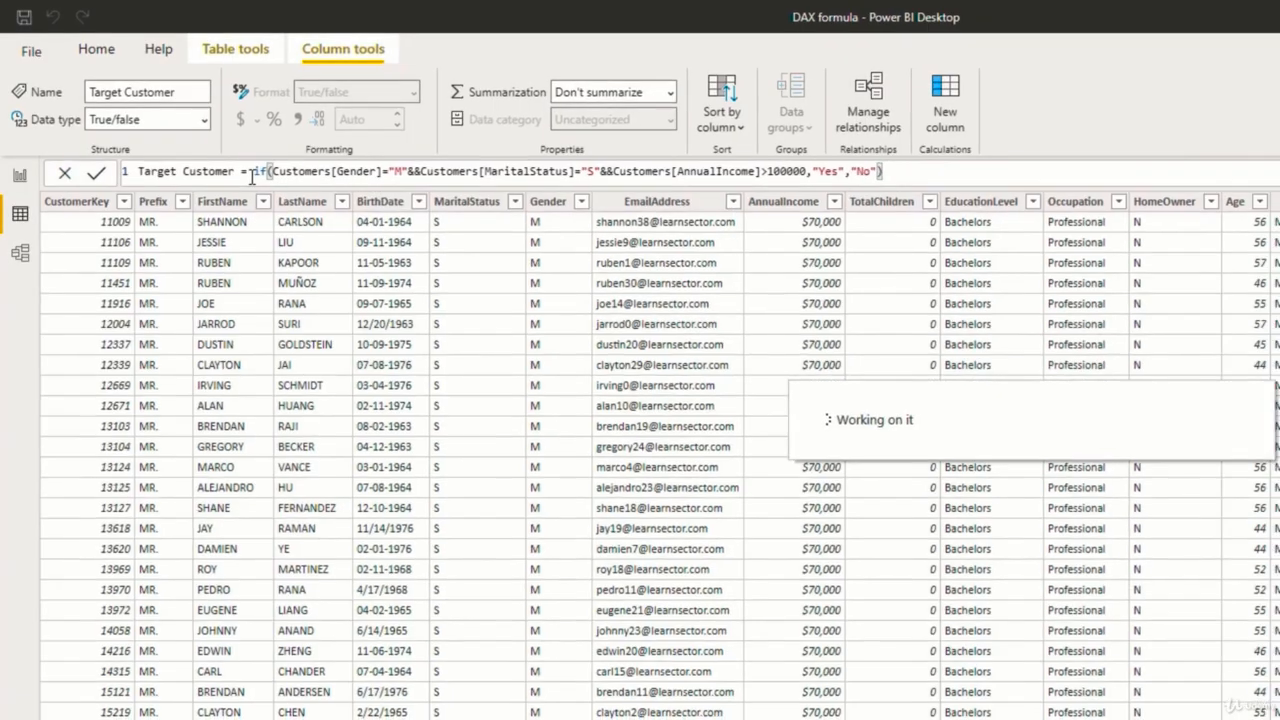